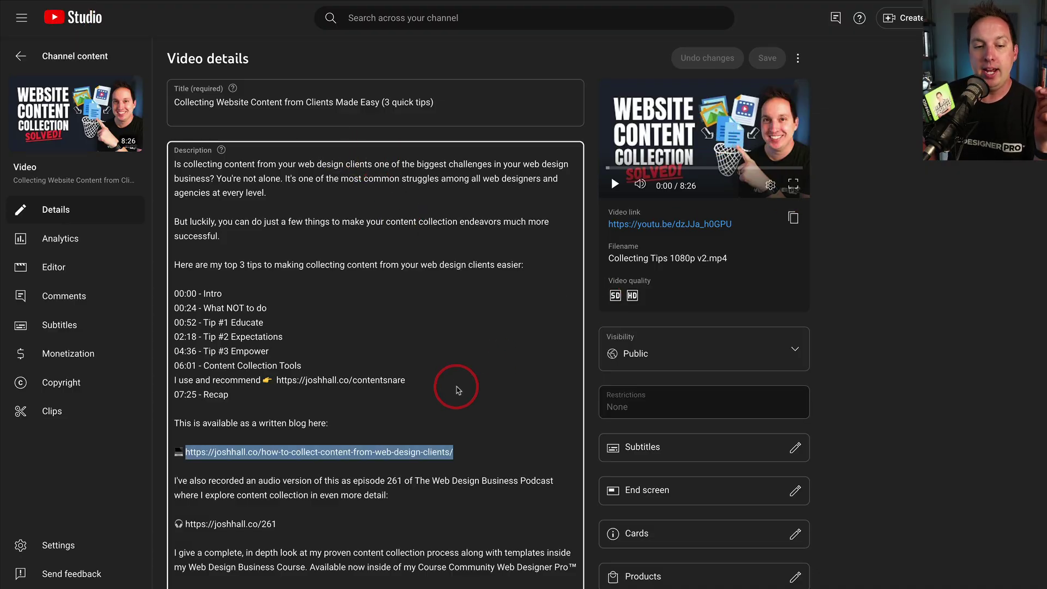
- Clear the selection on the blog link in the video's description
left_click(462, 409)
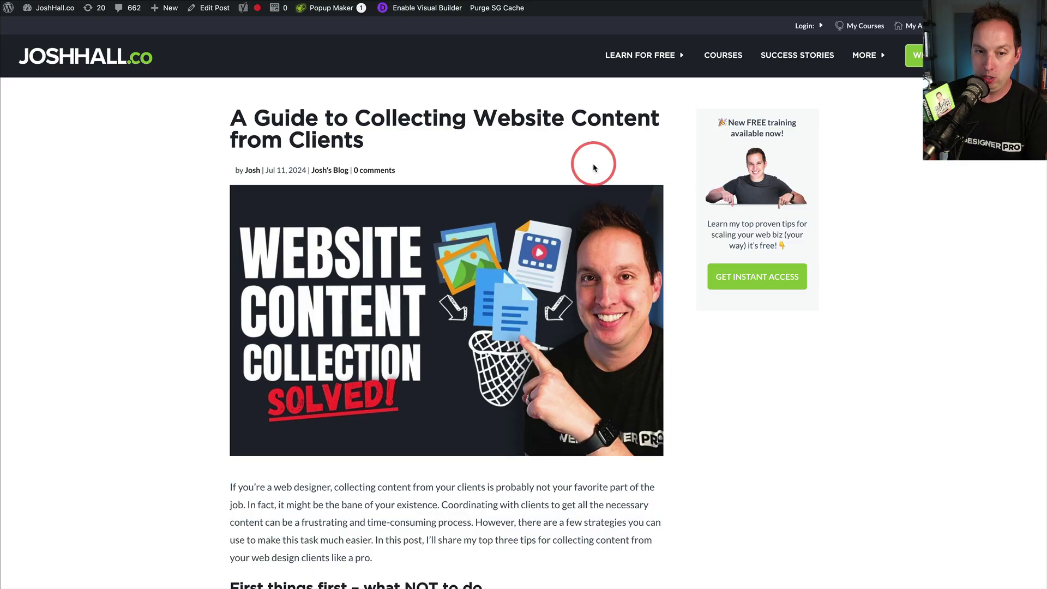
- Read the joshhall.co written blog post from Tip #1 through Tip #3
left_click(681, 140)
scroll(683, 136, "down", 6)
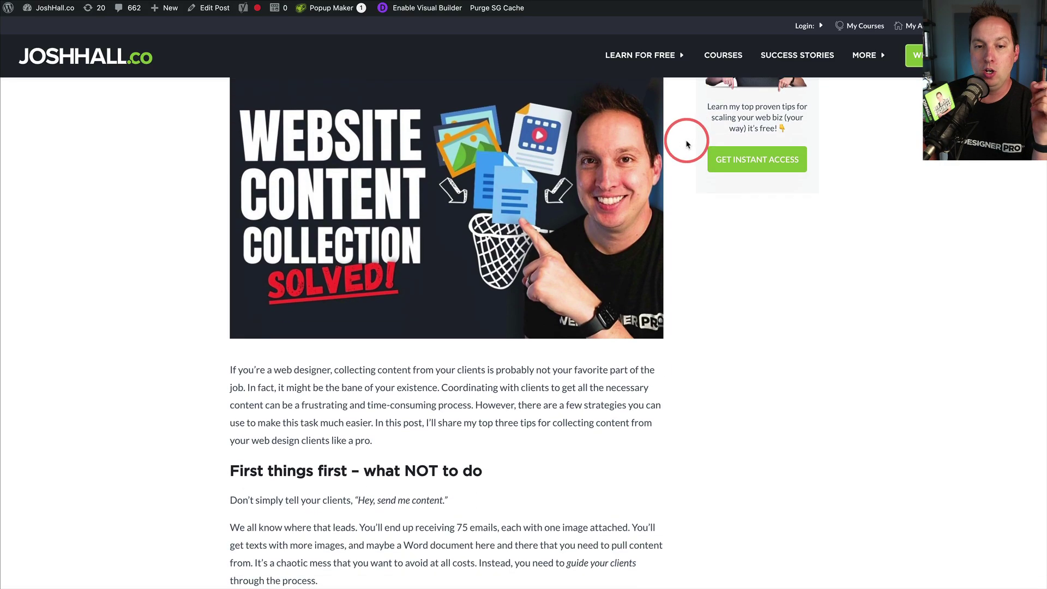
scroll(627, 175, "down", 4)
scroll(498, 227, "up", 2)
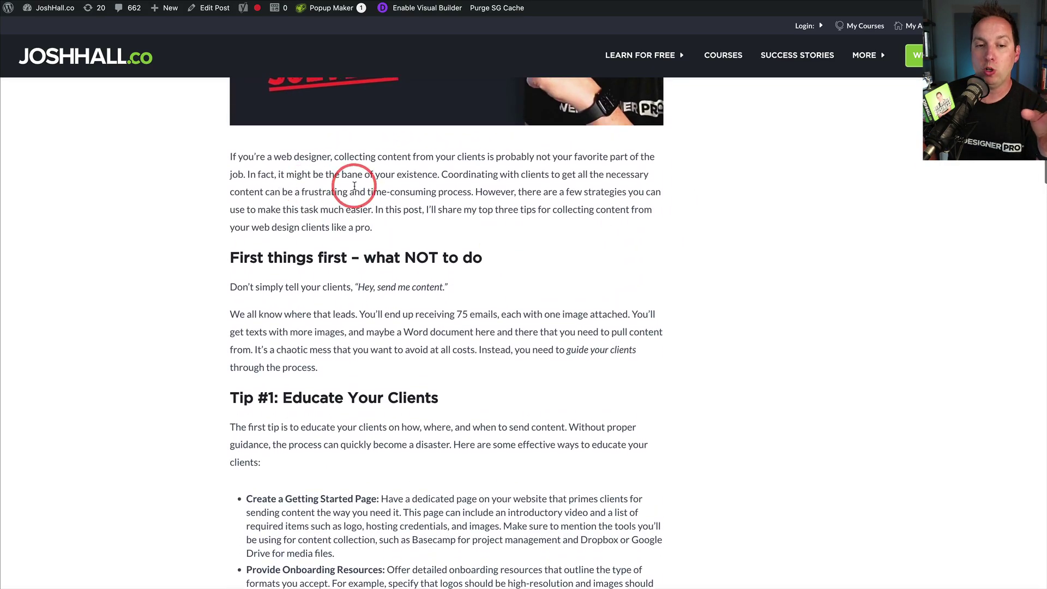
scroll(566, 268, "down", 3)
scroll(567, 269, "down", 12)
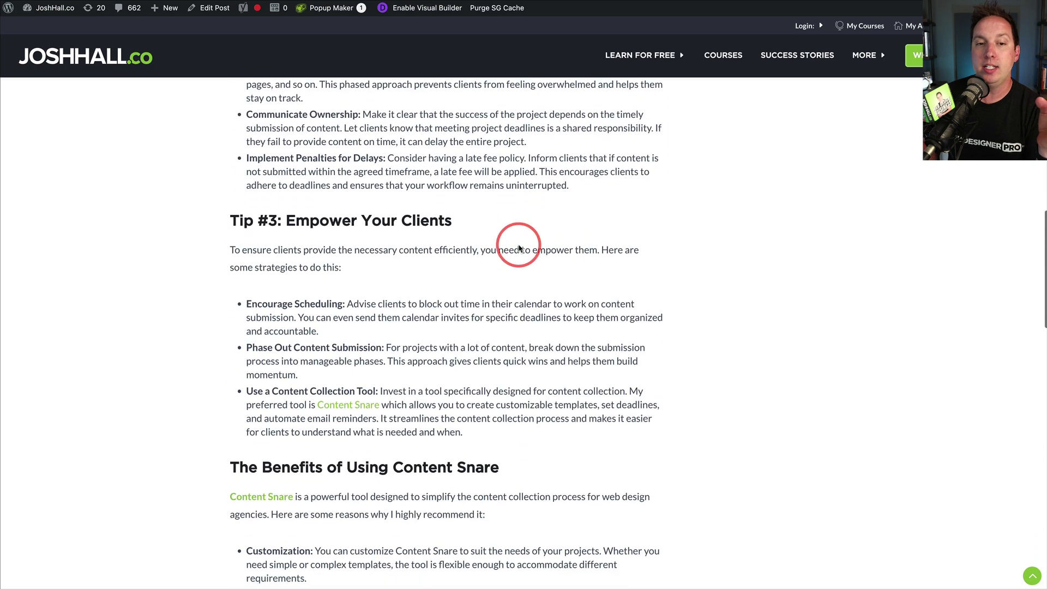
scroll(520, 248, "up", 9)
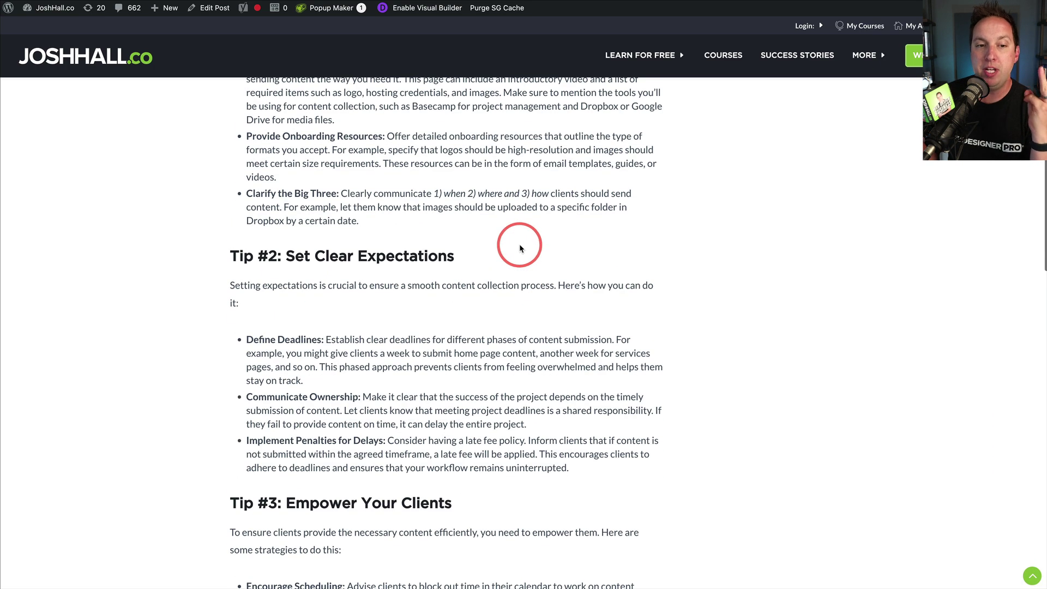
scroll(508, 245, "down", 13)
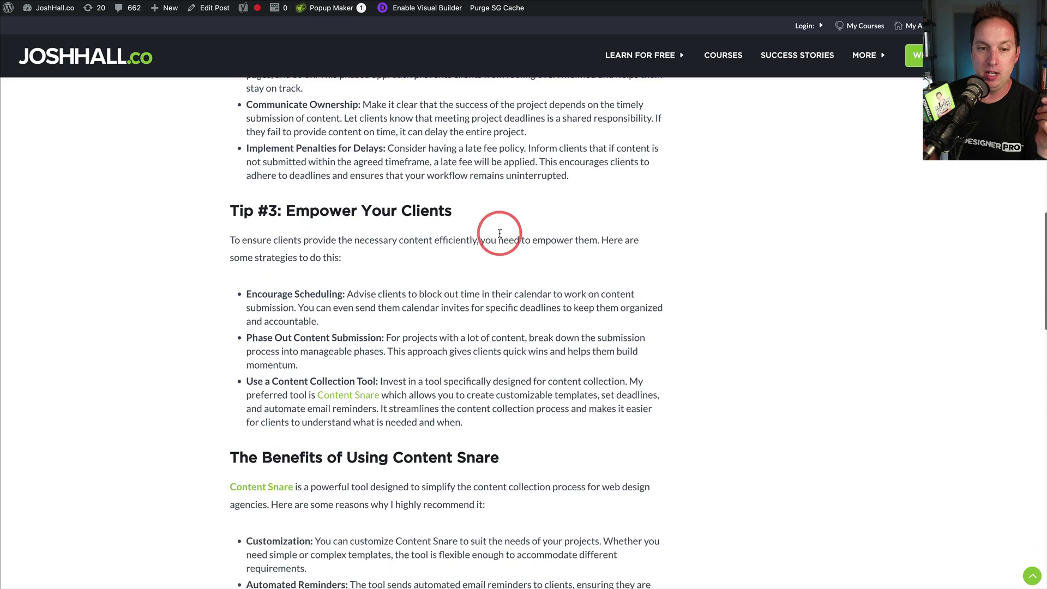
scroll(403, 136, "down", 2)
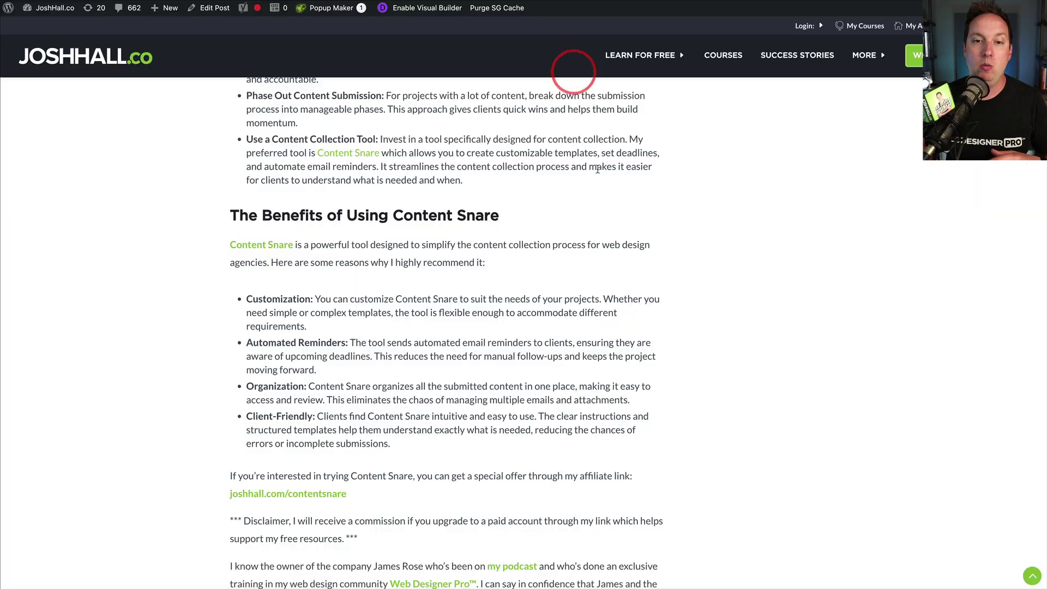
scroll(609, 187, "down", 3)
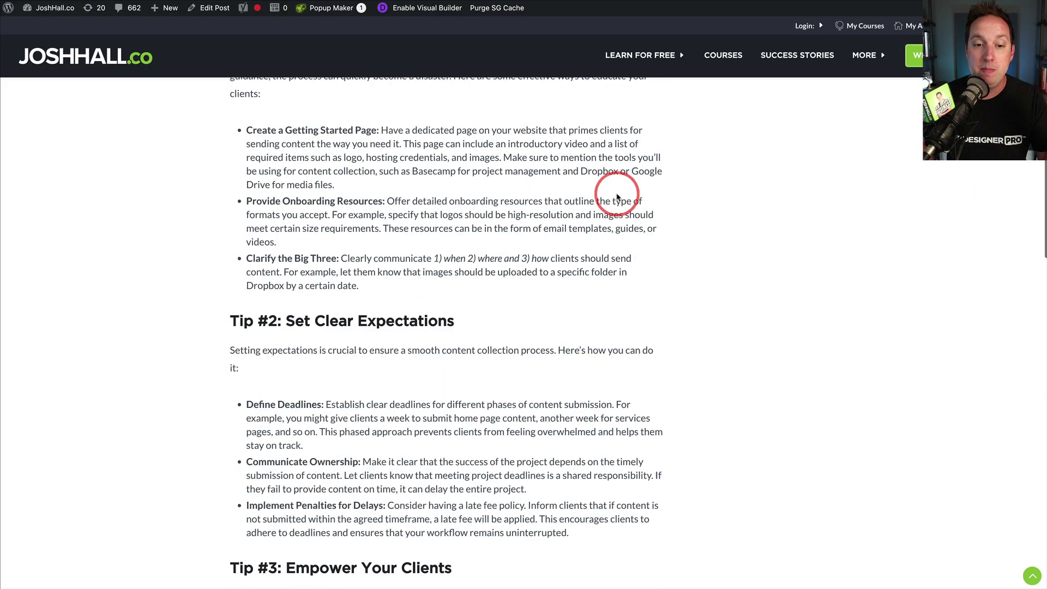
scroll(617, 196, "up", 10)
scroll(671, 218, "down", 10)
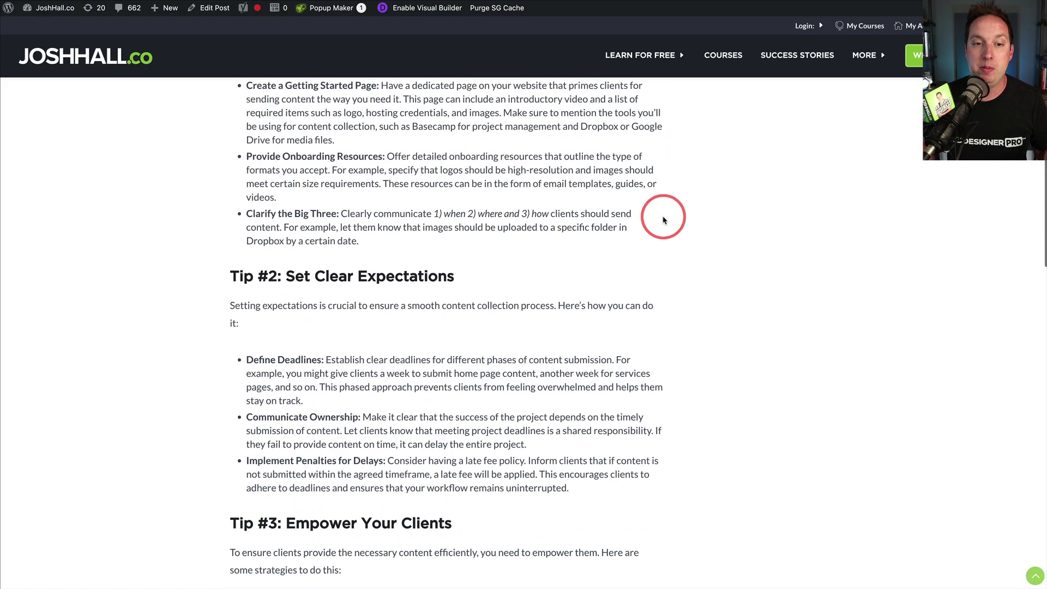
scroll(663, 220, "down", 5)
scroll(661, 217, "up", 15)
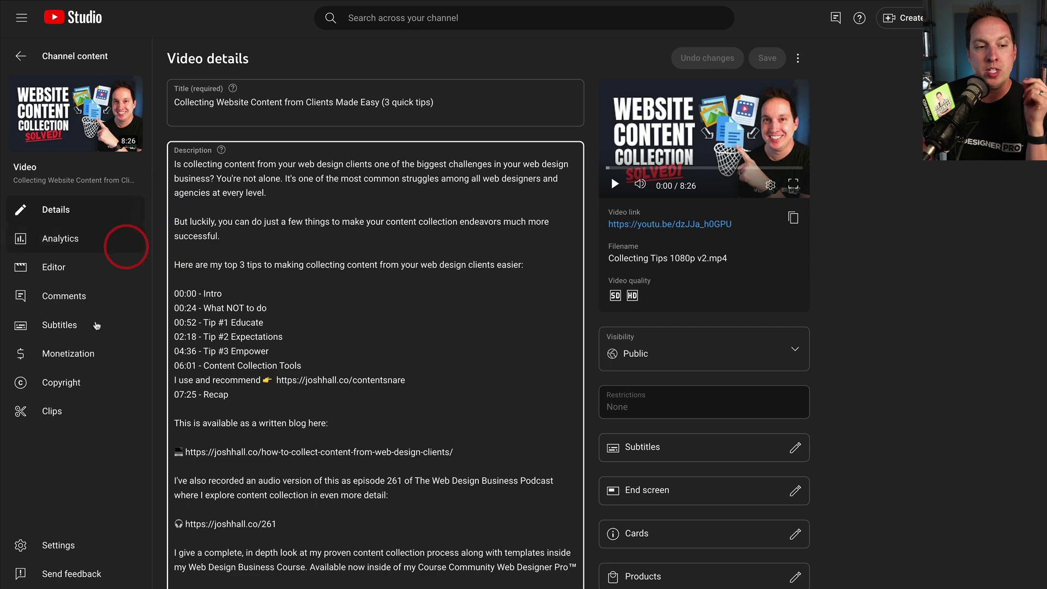
- Duplicate the English automatic captions into an editable draft and select the whole transcript
left_click(86, 329)
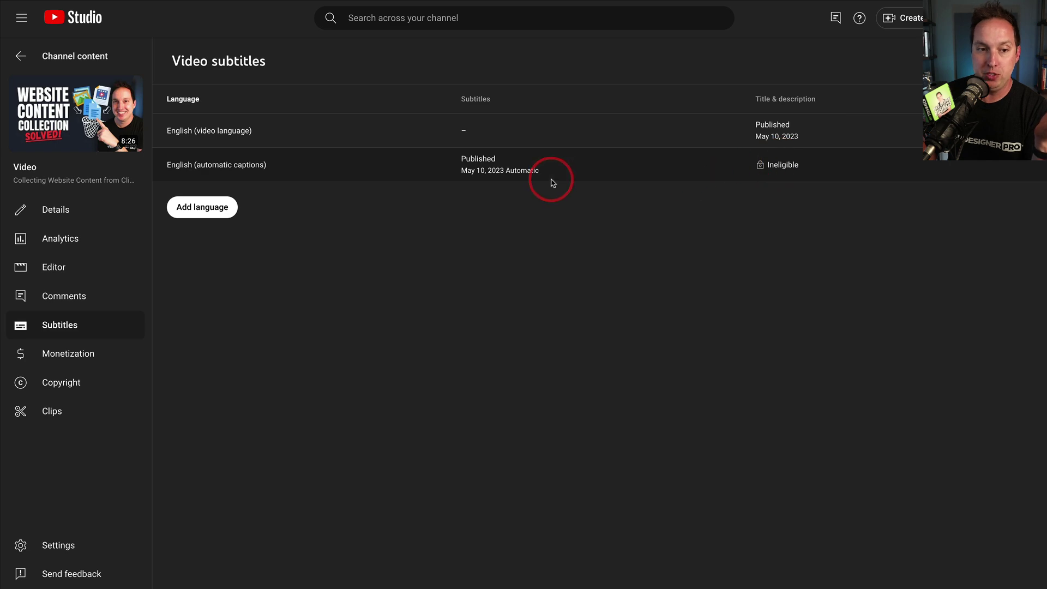
mouse_move(512, 166)
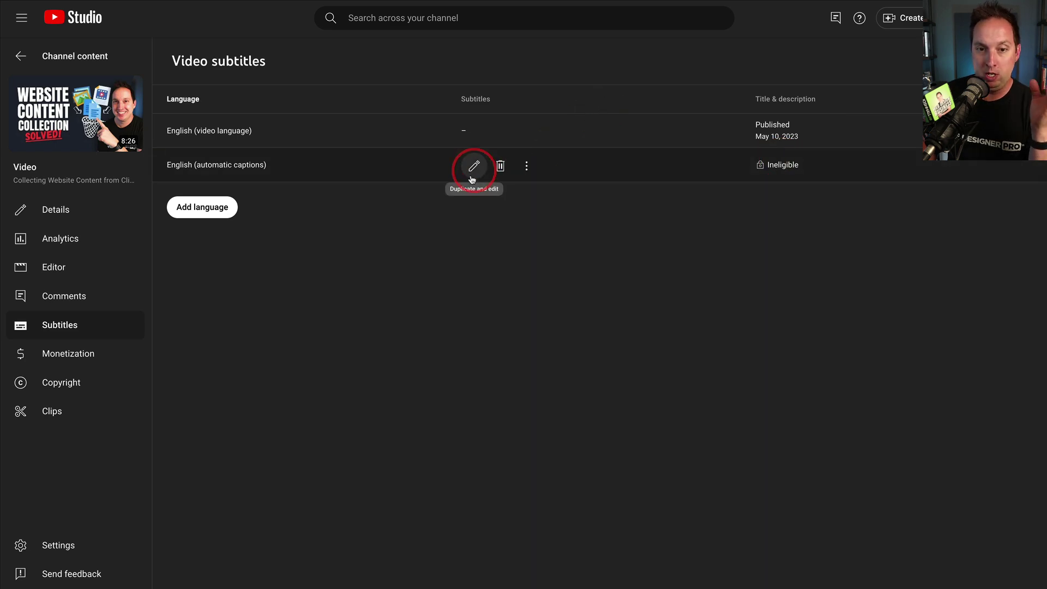
left_click(474, 167)
scroll(436, 262, "up", 10)
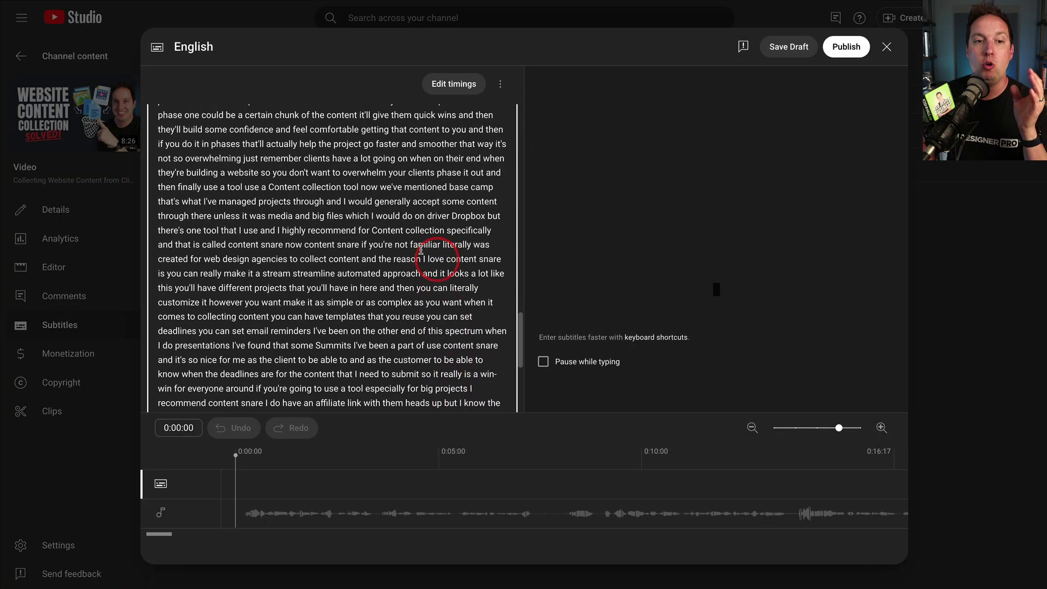
scroll(430, 247, "up", 5)
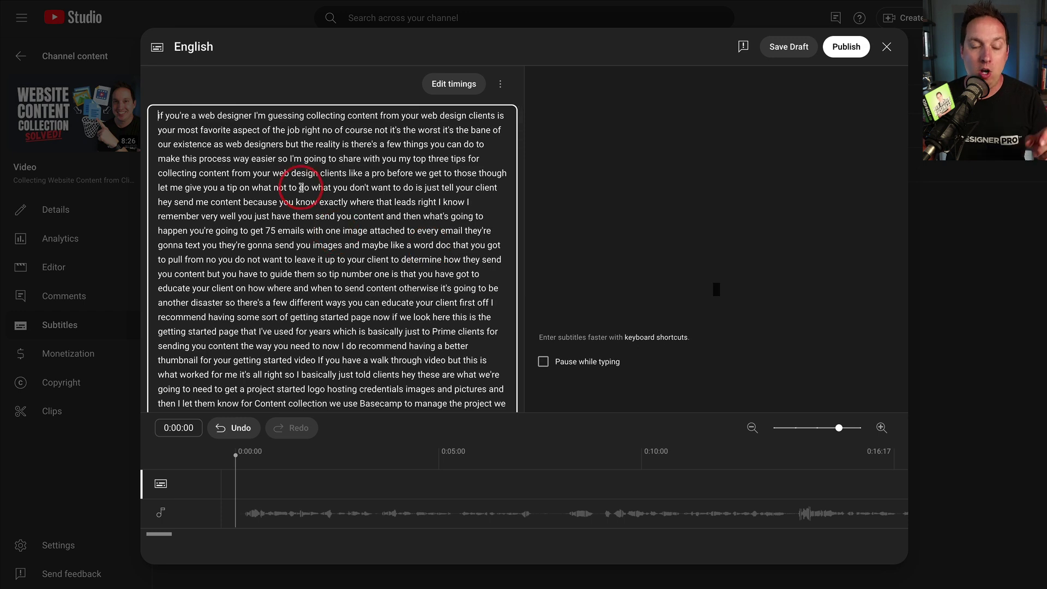
key("ctrl+a")
scroll(341, 195, "down", 3)
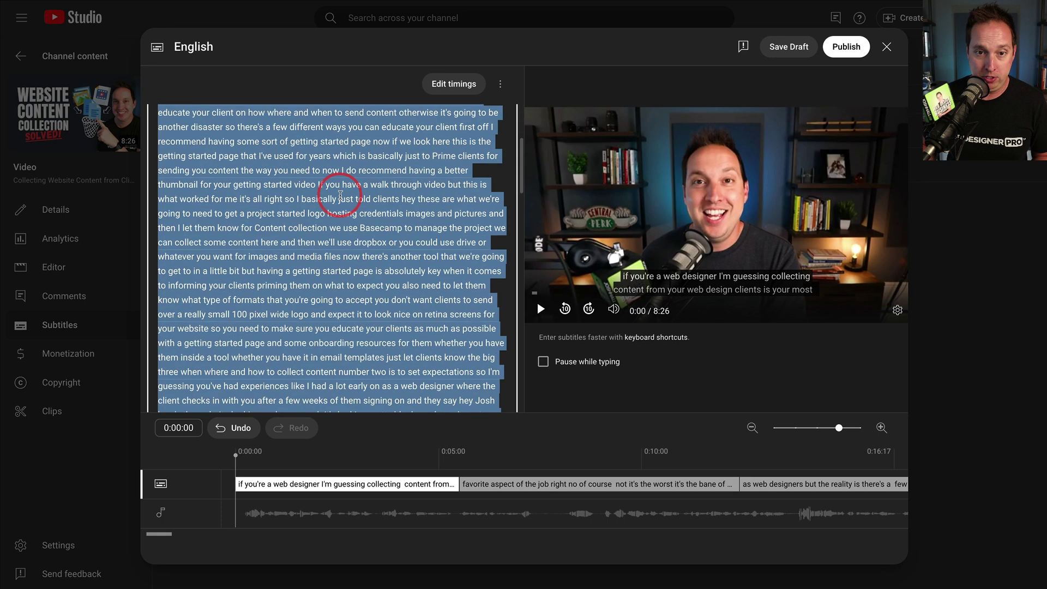
scroll(341, 194, "down", 2)
scroll(342, 195, "up", 5)
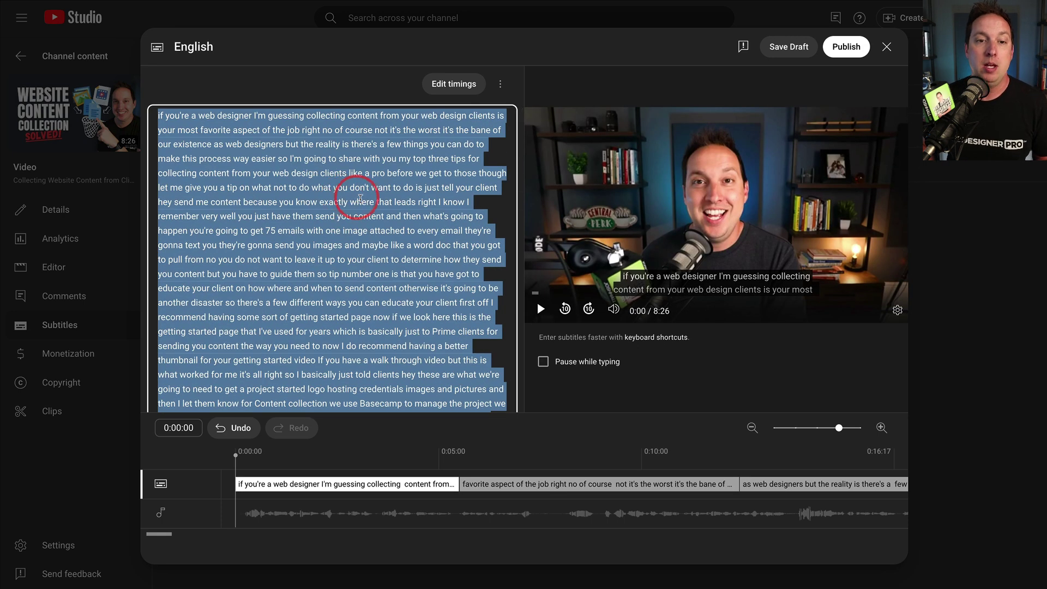
- Ask ChatGPT for a 2,500-word SEO blog post on 'website content collection', transcript pasted below
key("super+Tab")
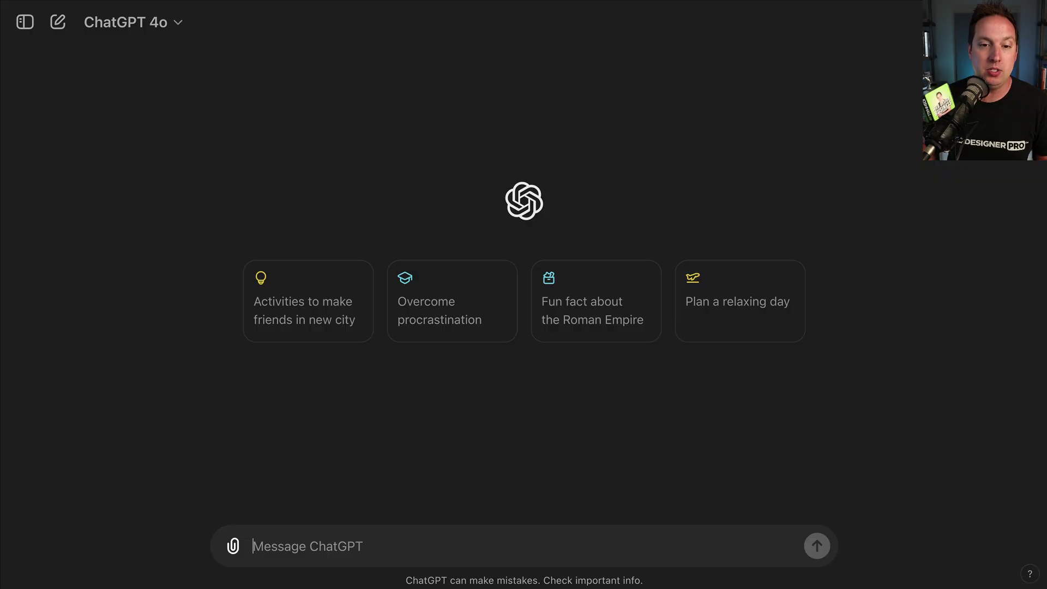
left_click(374, 530)
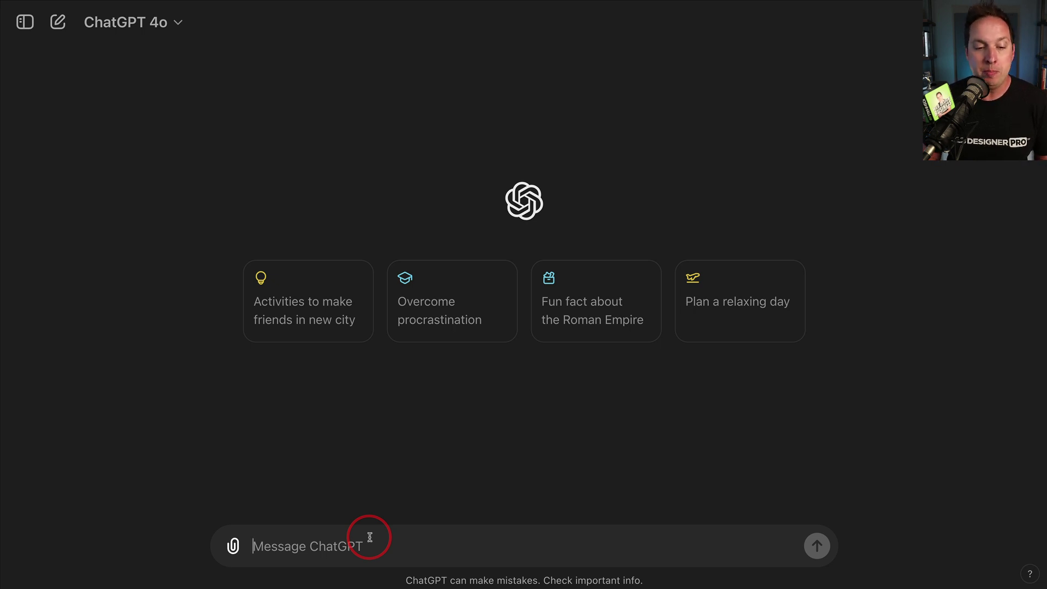
type("Create a 2,500 word blog post using this text written in the voice of handsome")
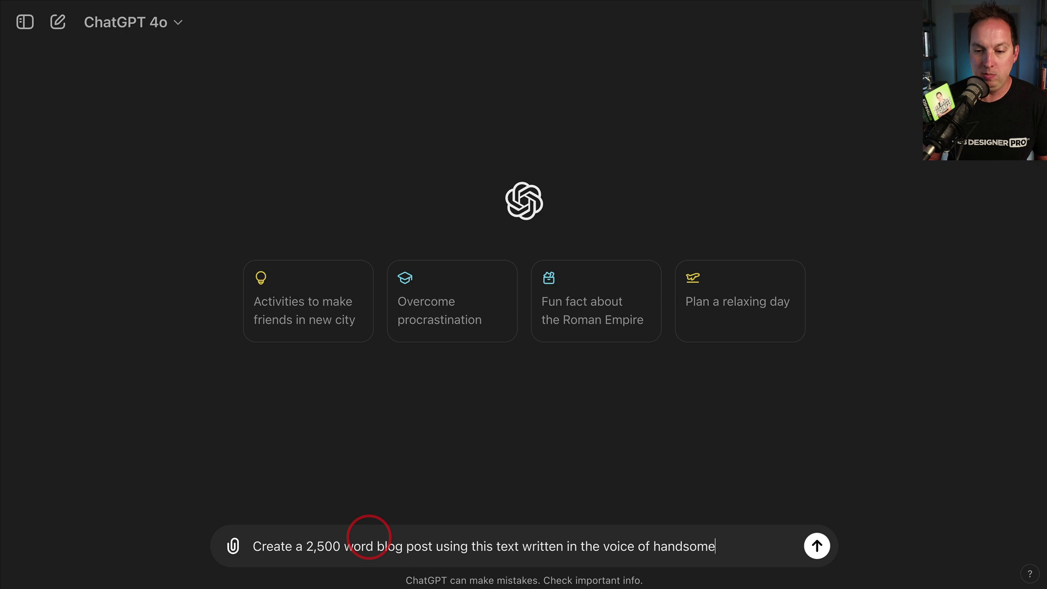
type("ign business coach Josh Hall and SEO optimized for \"website content collection")
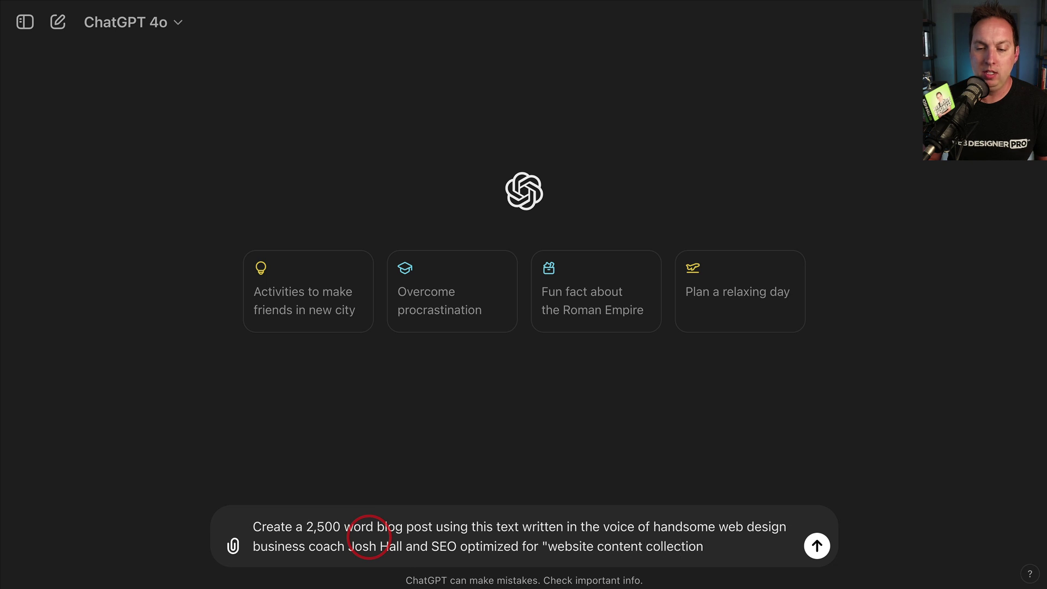
key("shift+Return")
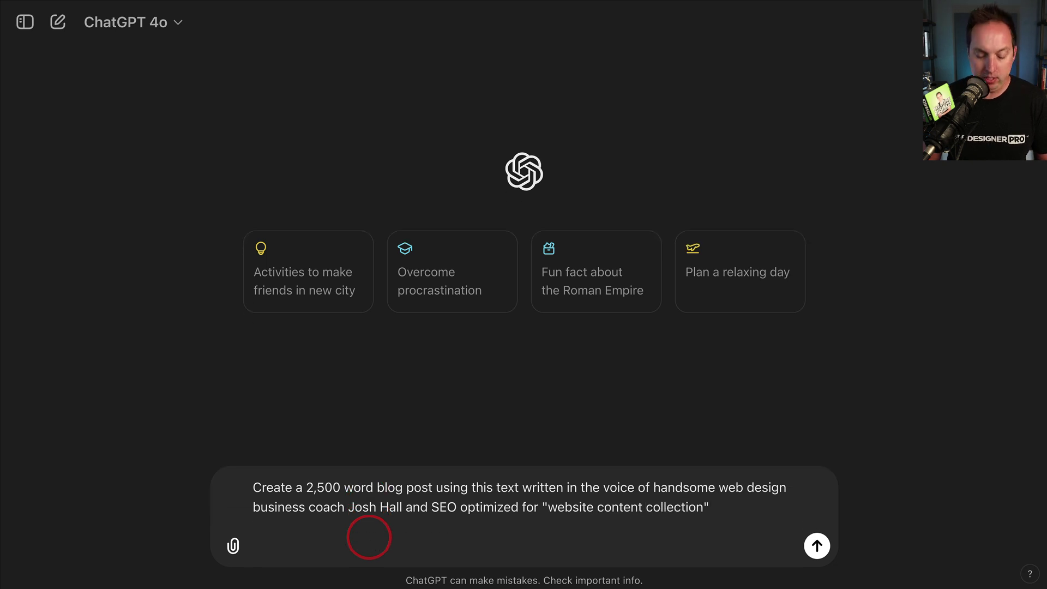
key("super+v")
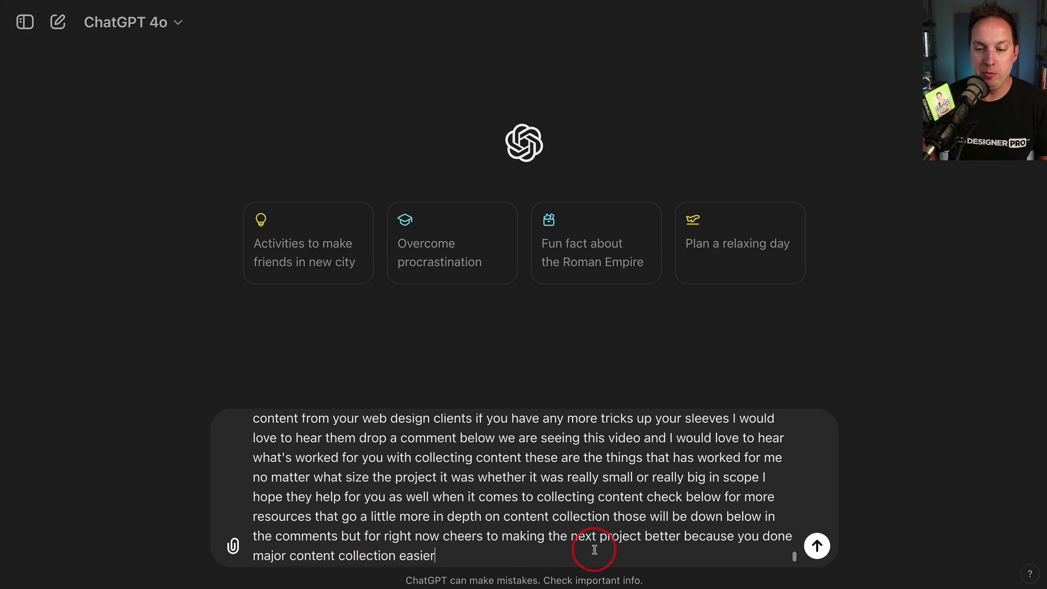
scroll(577, 513, "up", 20)
scroll(577, 513, "up", 5)
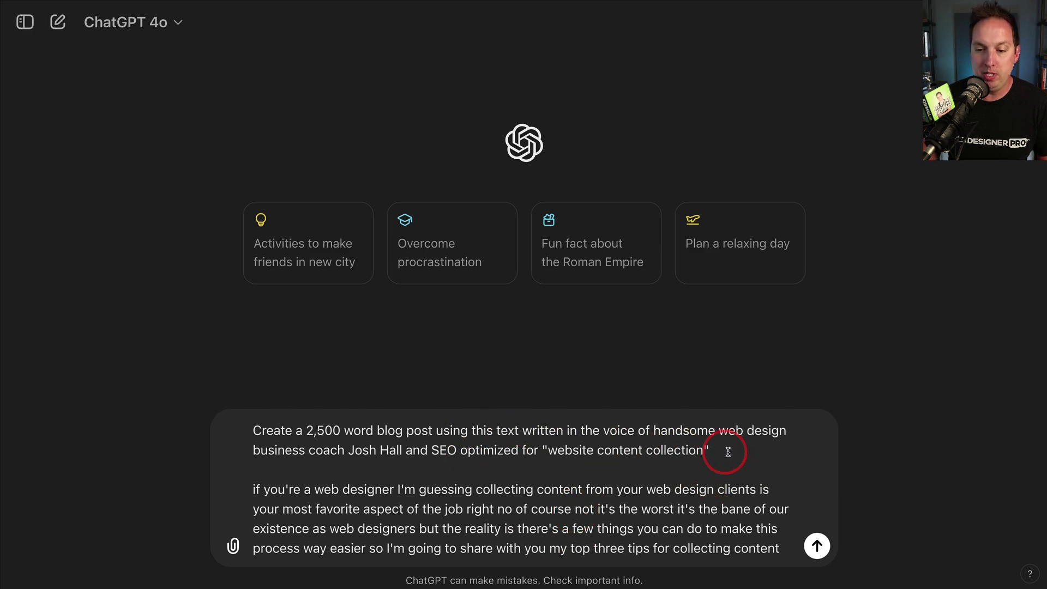
- Send the prompt and review the generated 'Streamline Your Website Content Collection Process' post
left_click(817, 546)
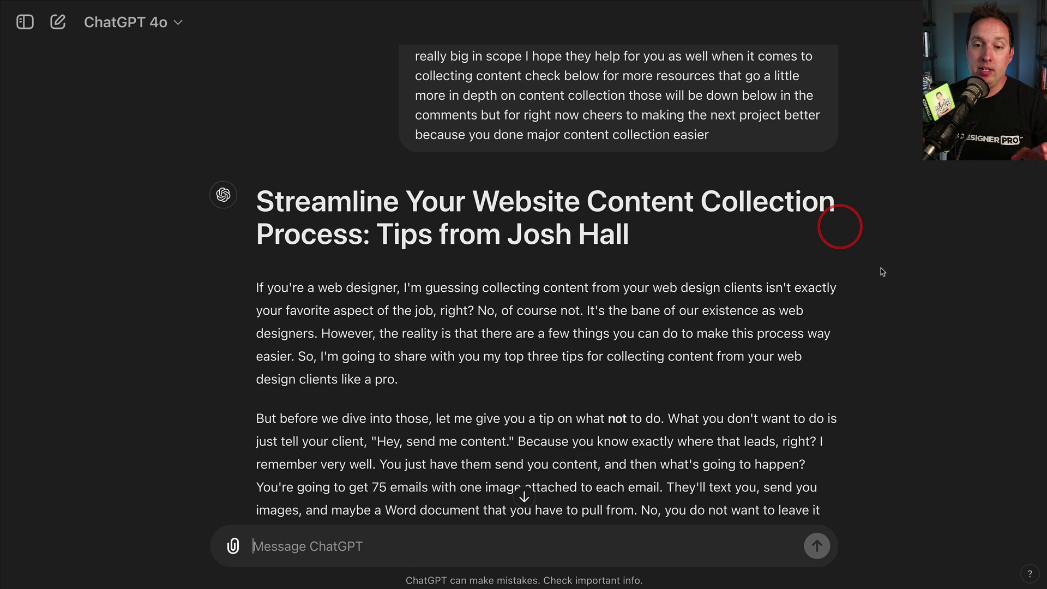
scroll(882, 272, "down", 5)
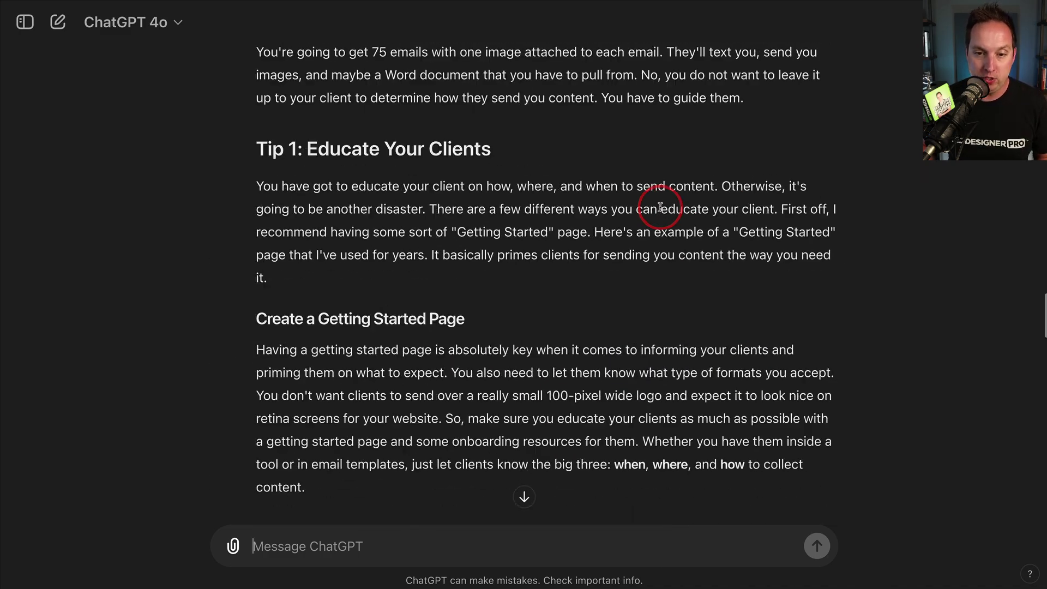
scroll(660, 207, "down", 4)
scroll(631, 168, "up", 5)
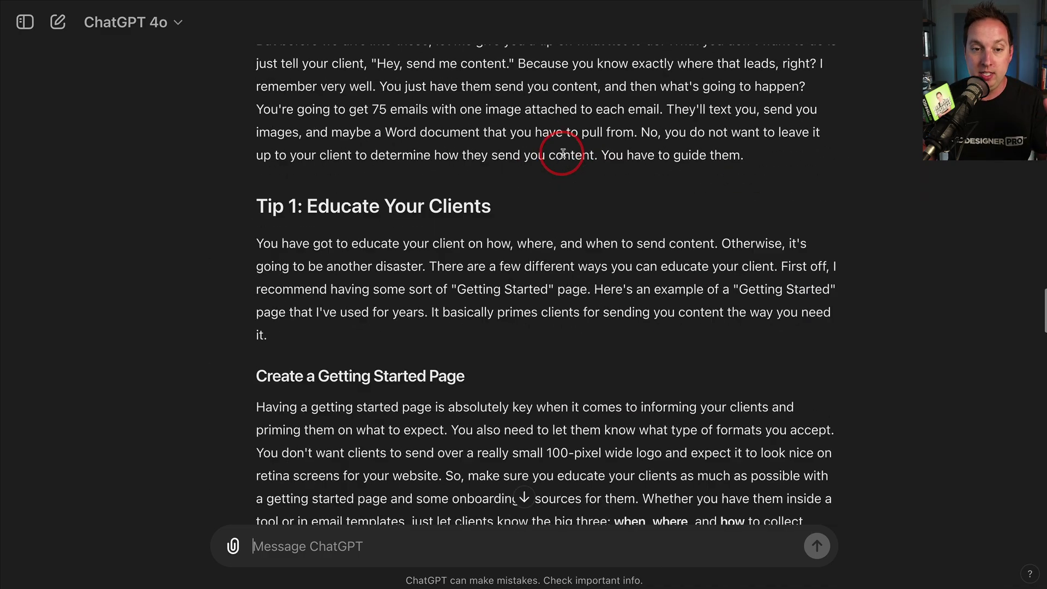
scroll(562, 156, "down", 2)
scroll(625, 152, "up", 3)
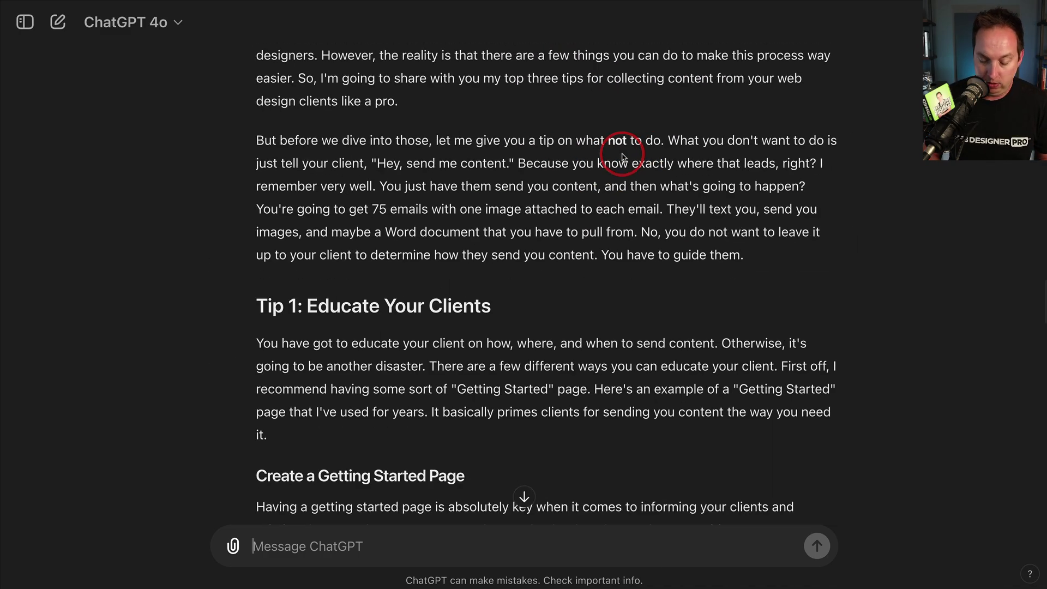
key("super+minus")
scroll(623, 157, "up", 5)
scroll(491, 169, "down", 3)
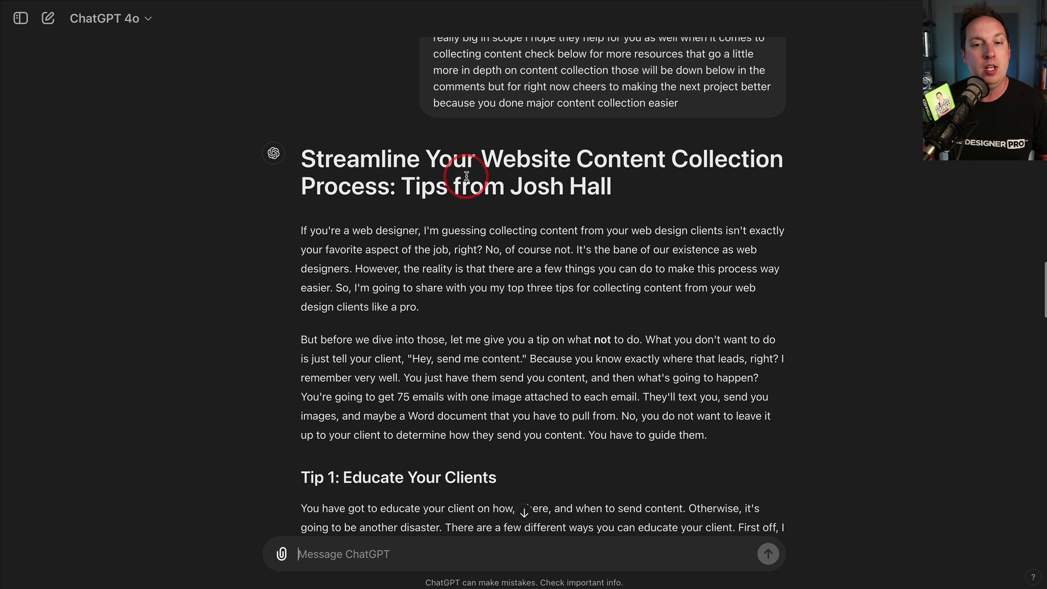
scroll(513, 212, "down", 3)
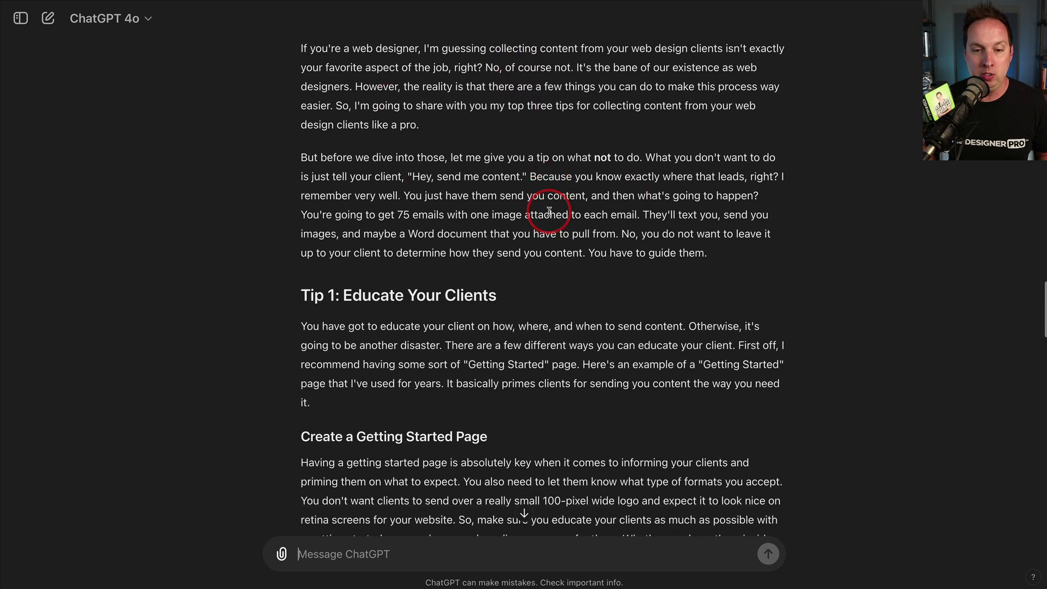
scroll(549, 212, "down", 4)
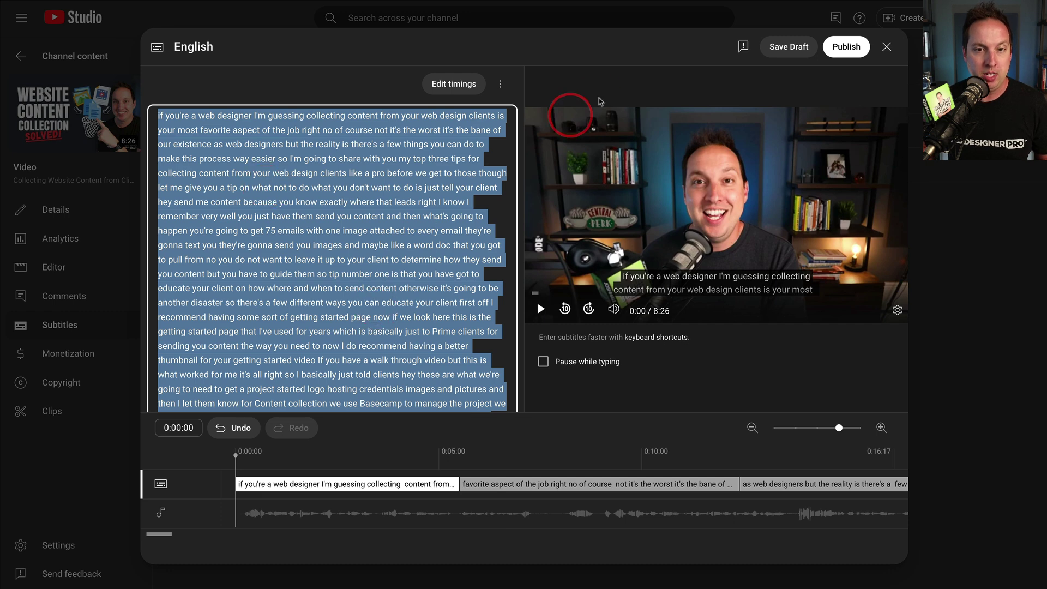
- Close the subtitle editor, discard its changes, and return to the video's Details page
left_click(563, 15)
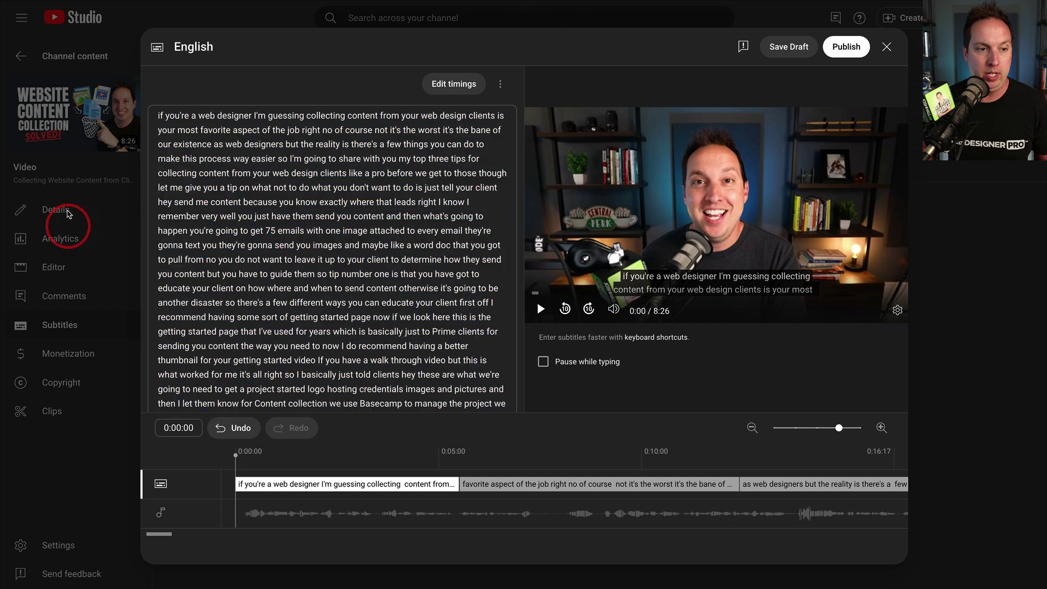
left_click(887, 47)
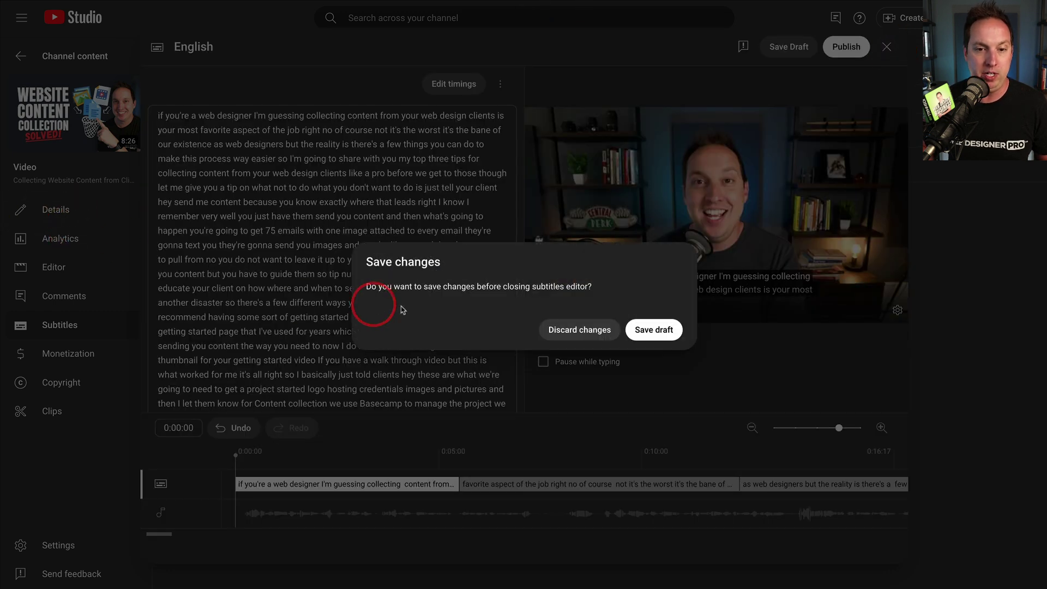
left_click(596, 337)
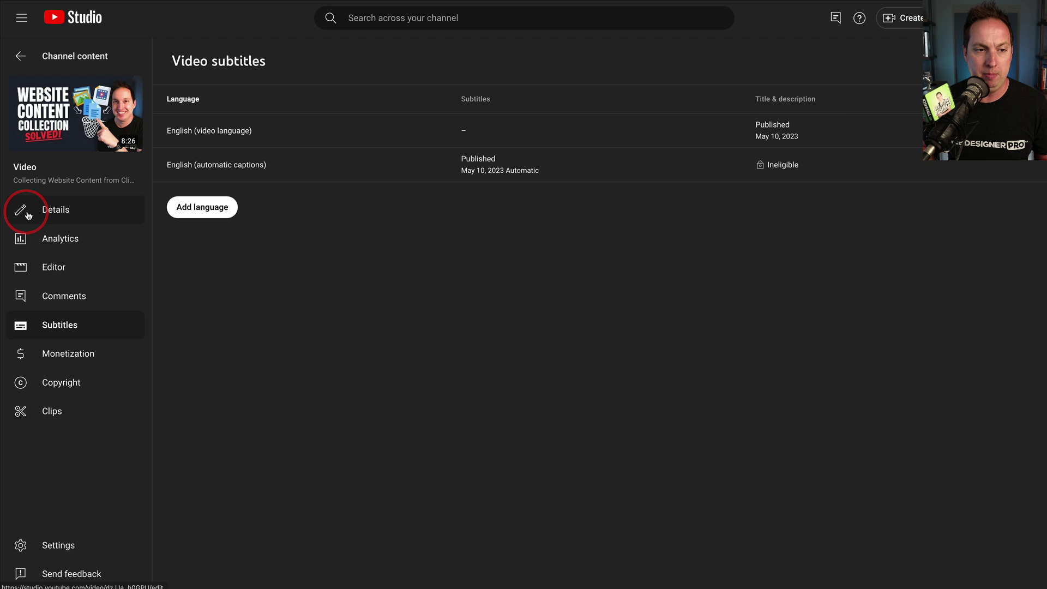
left_click(50, 211)
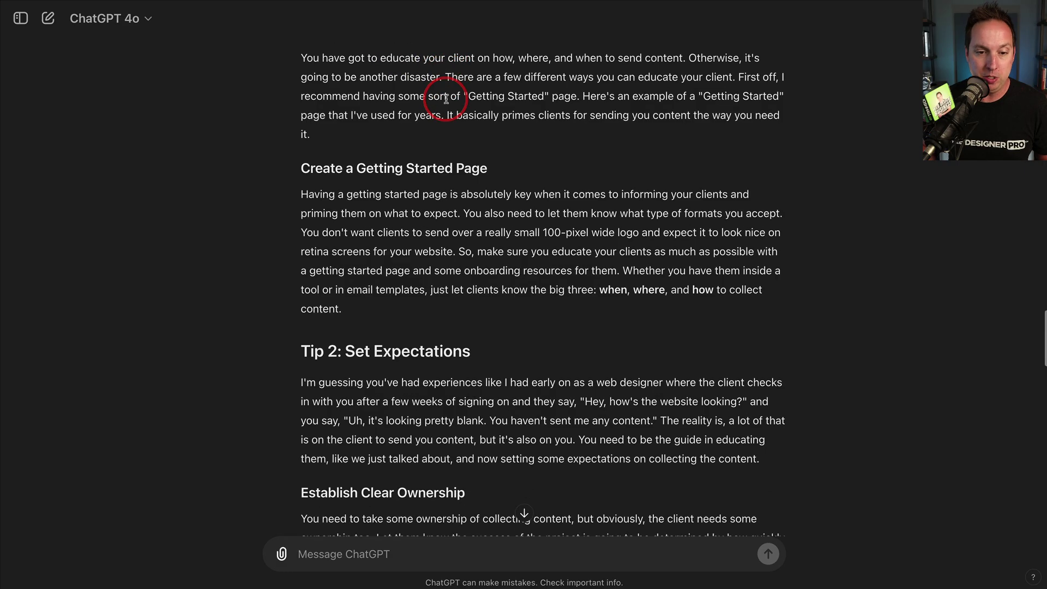
- Scroll the ChatGPT blog post through Tip 3: Empower Your Clients to the Wrapping Up summary
scroll(446, 99, "down", 3)
scroll(427, 147, "up", 6)
scroll(437, 273, "down", 7)
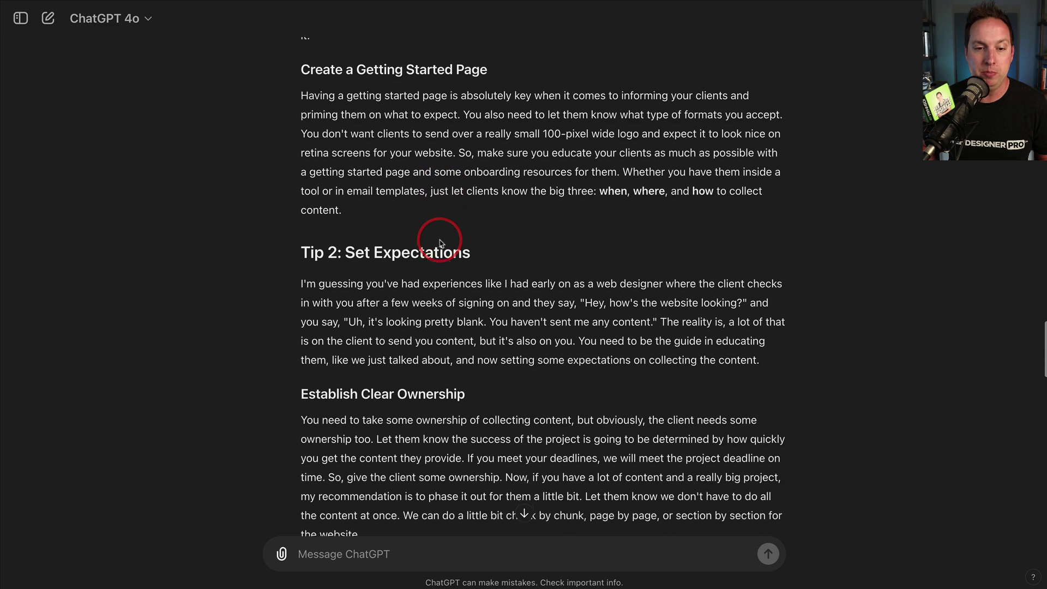
scroll(441, 243, "down", 10)
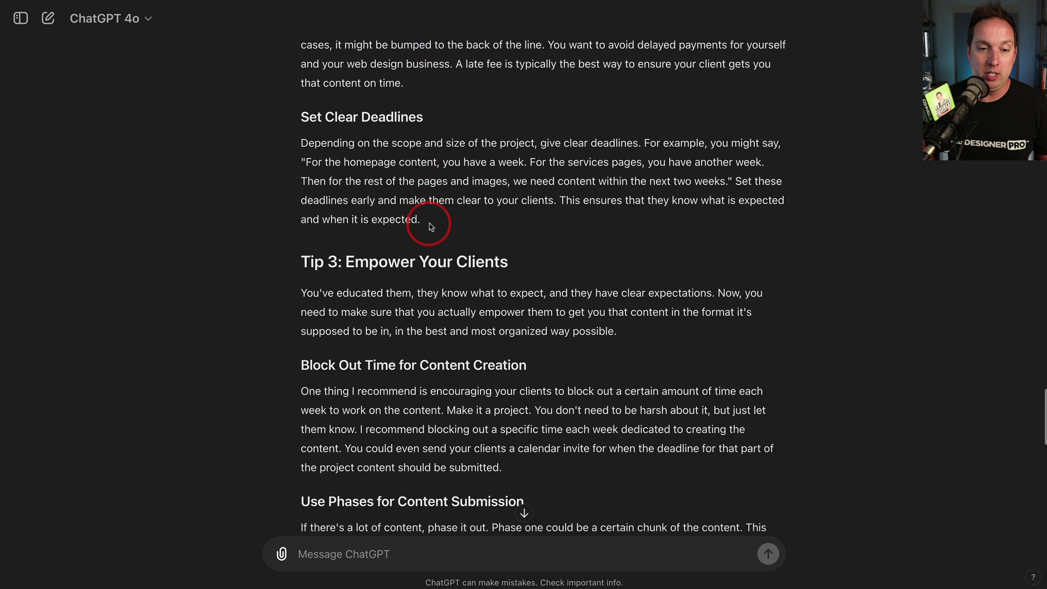
scroll(431, 227, "down", 9)
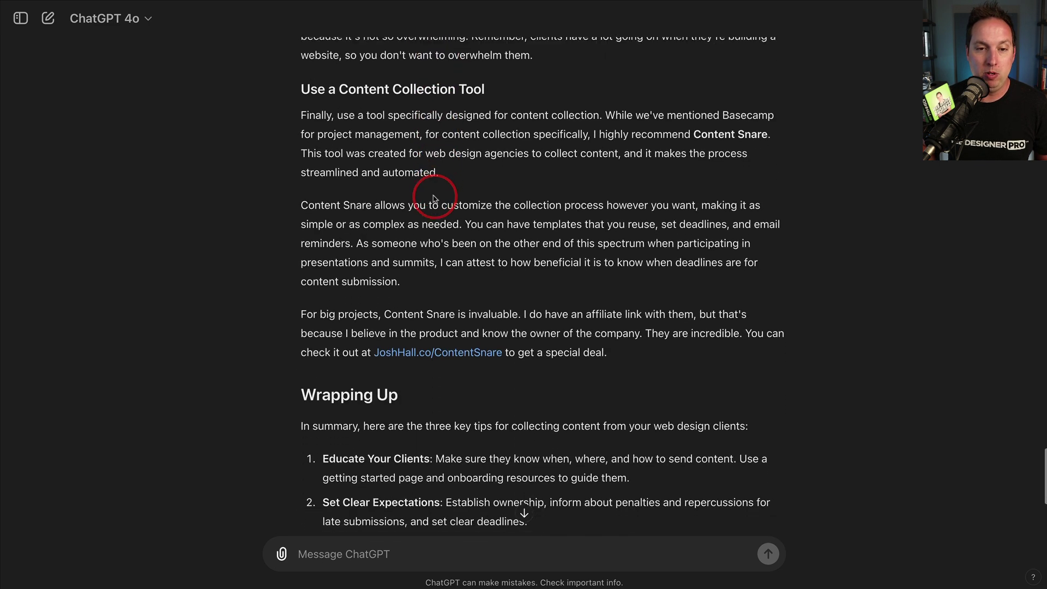
scroll(434, 199, "down", 3)
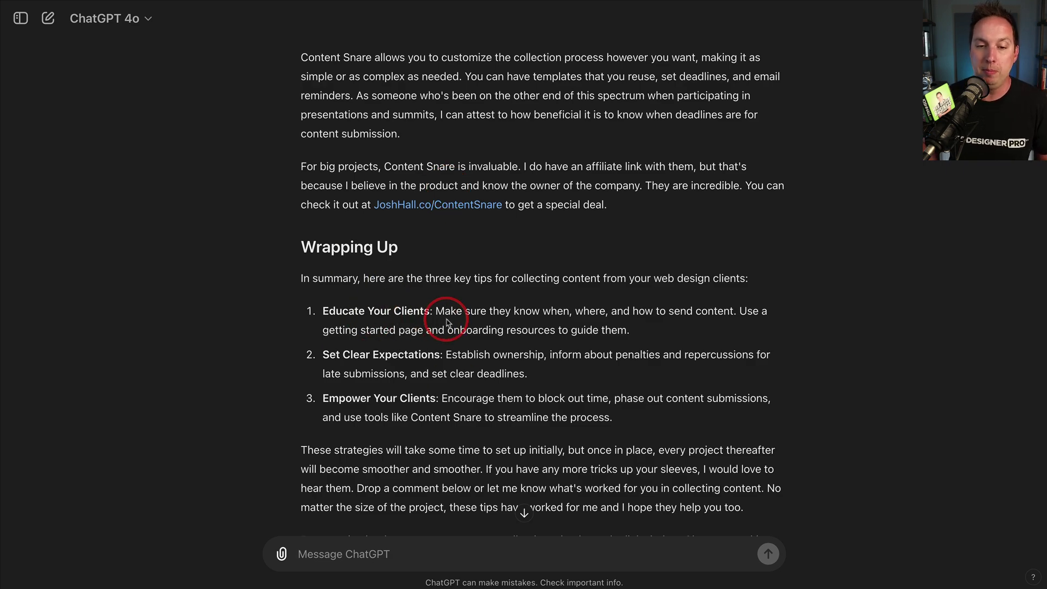
scroll(446, 322, "down", 2)
scroll(557, 255, "up", 20)
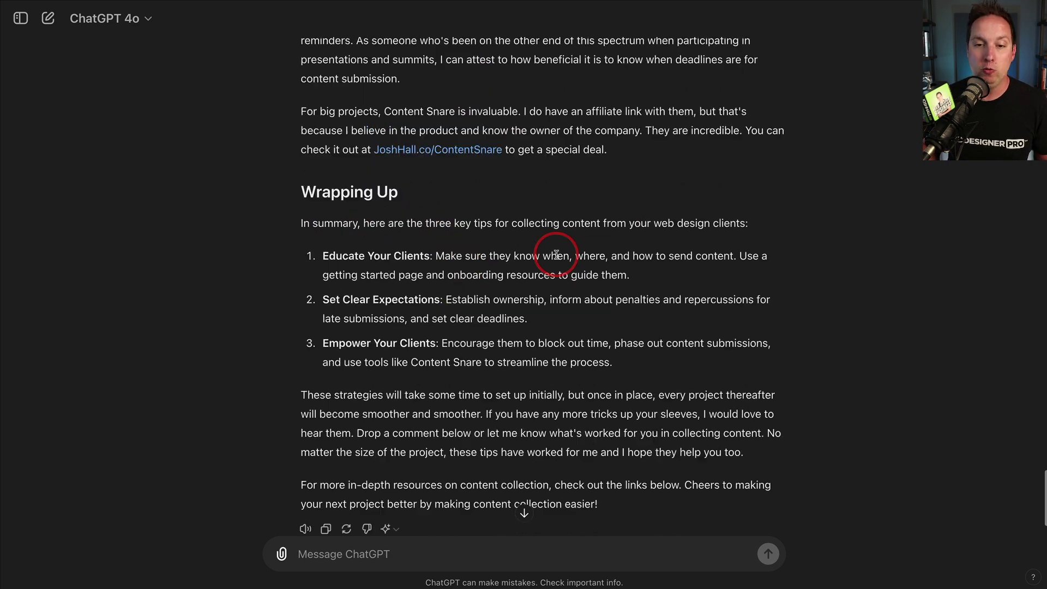
scroll(450, 415, "up", 8)
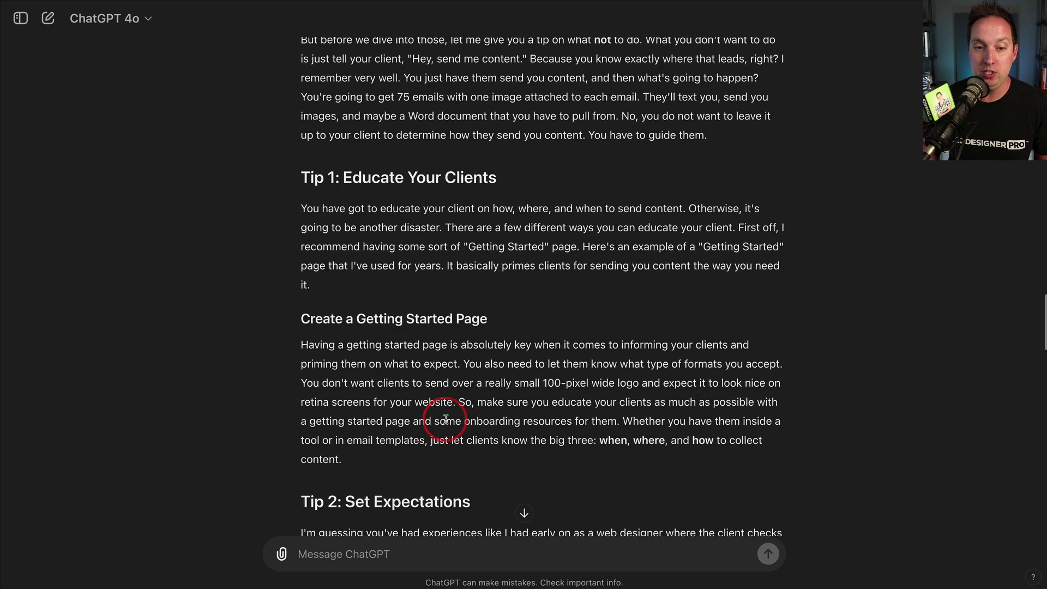
scroll(519, 326, "down", 20)
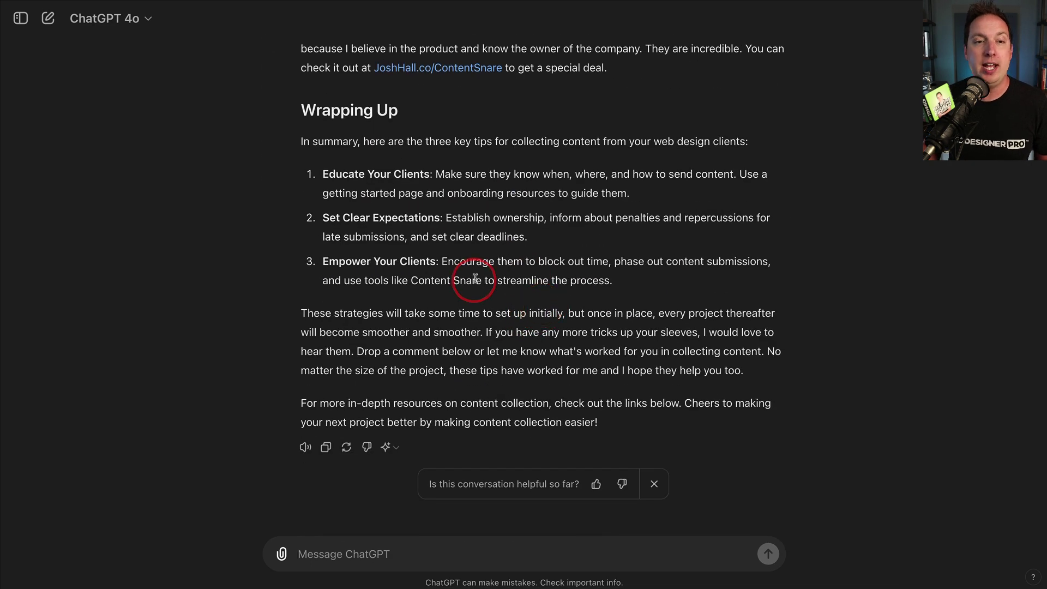
scroll(481, 264, "up", 20)
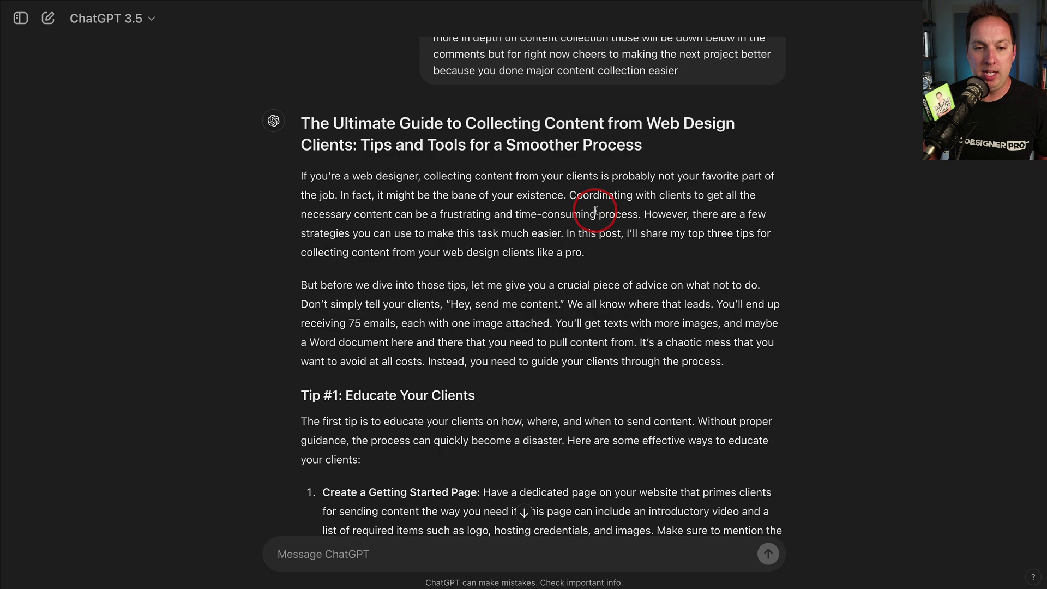
scroll(516, 288, "down", 3)
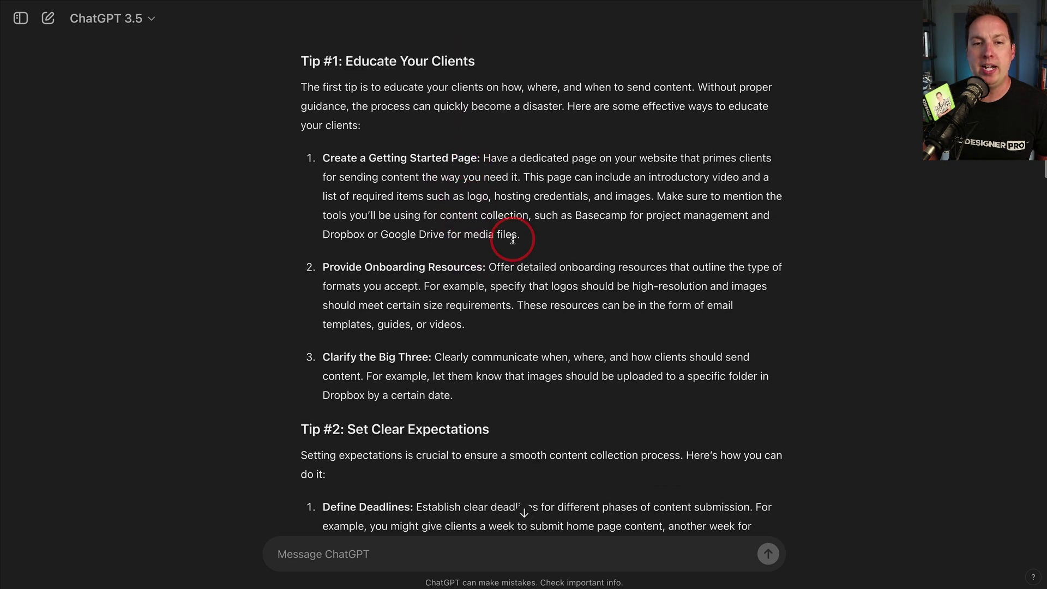
scroll(589, 218, "down", 2)
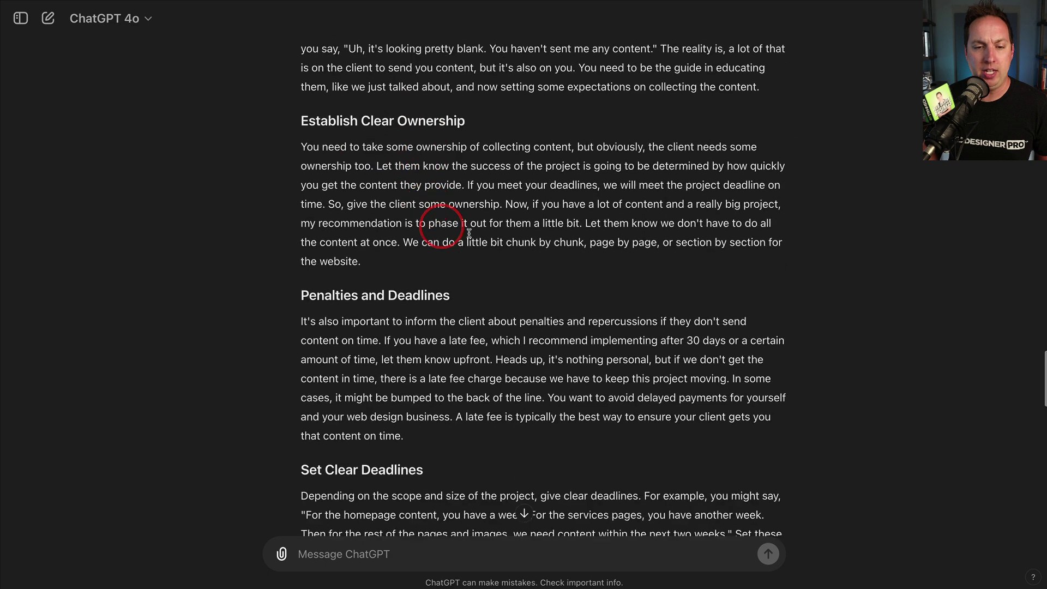
- Scroll to the end of ChatGPT's 4o blog post reply
scroll(469, 233, "down", 20)
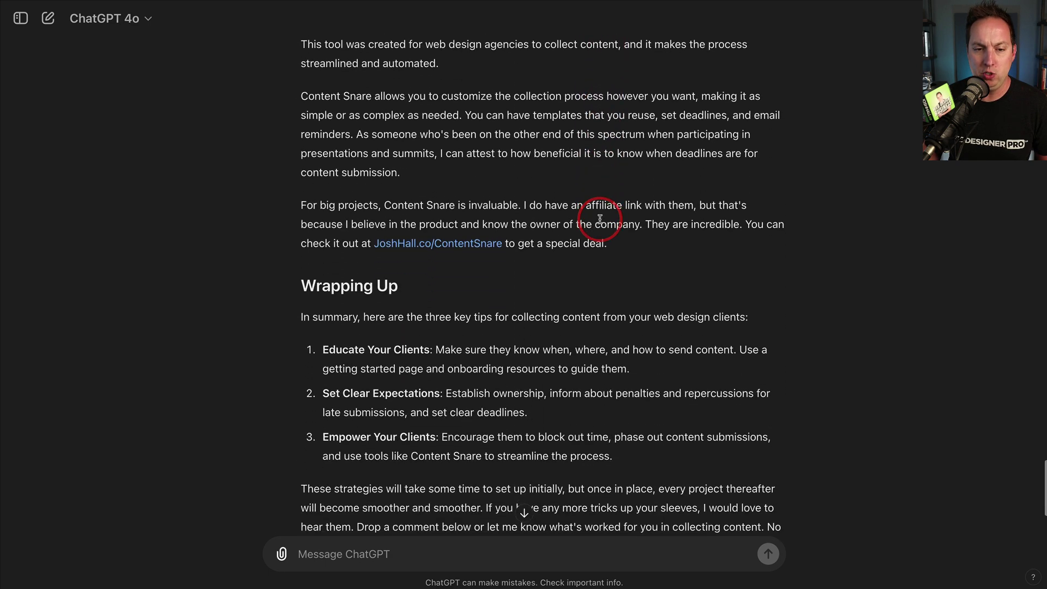
scroll(600, 219, "down", 5)
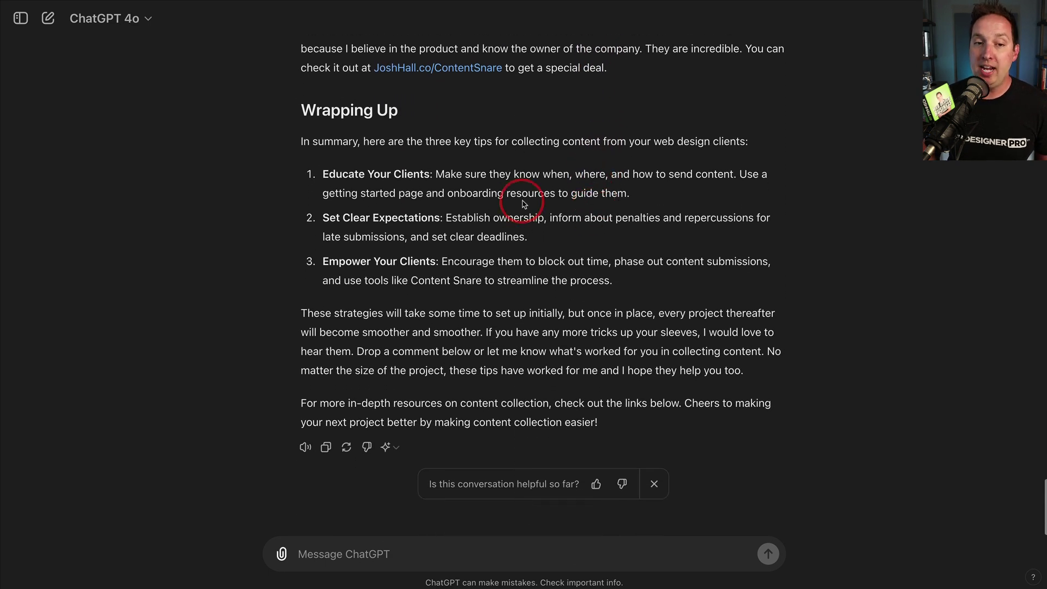
scroll(524, 205, "up", 20)
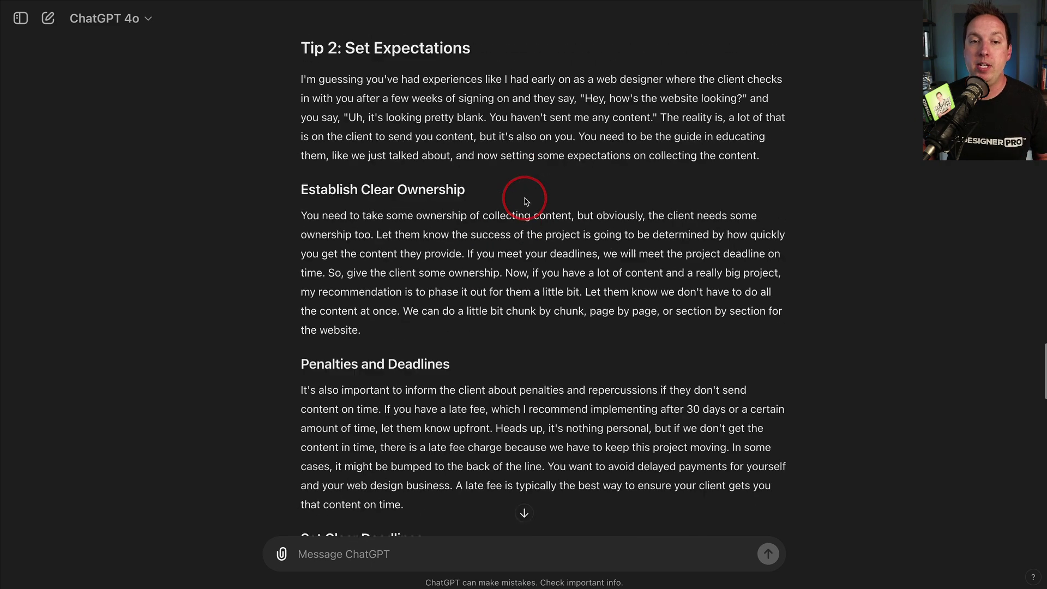
scroll(525, 198, "up", 7)
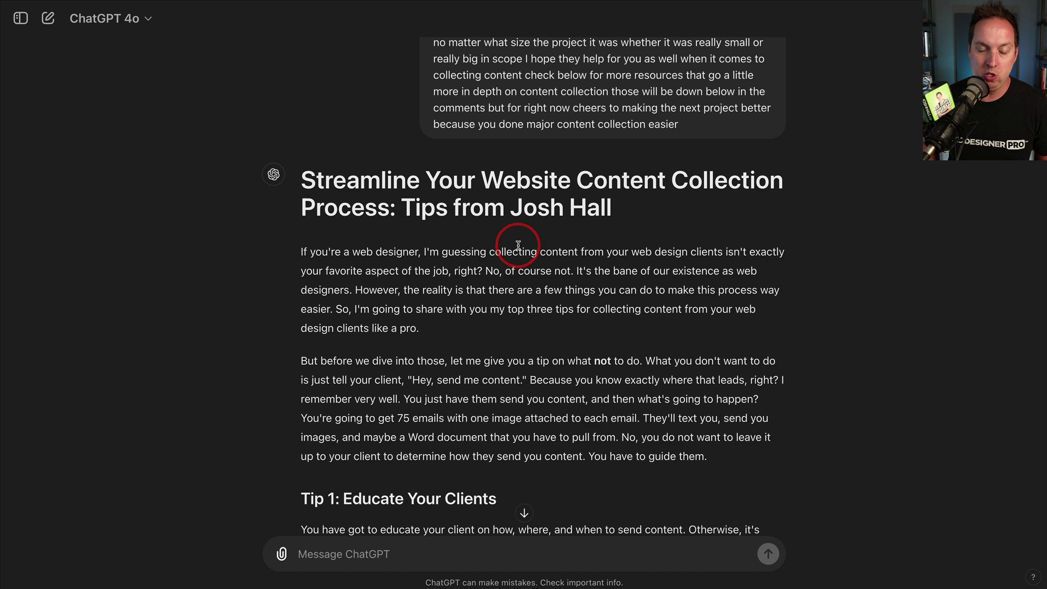
scroll(518, 244, "down", 5)
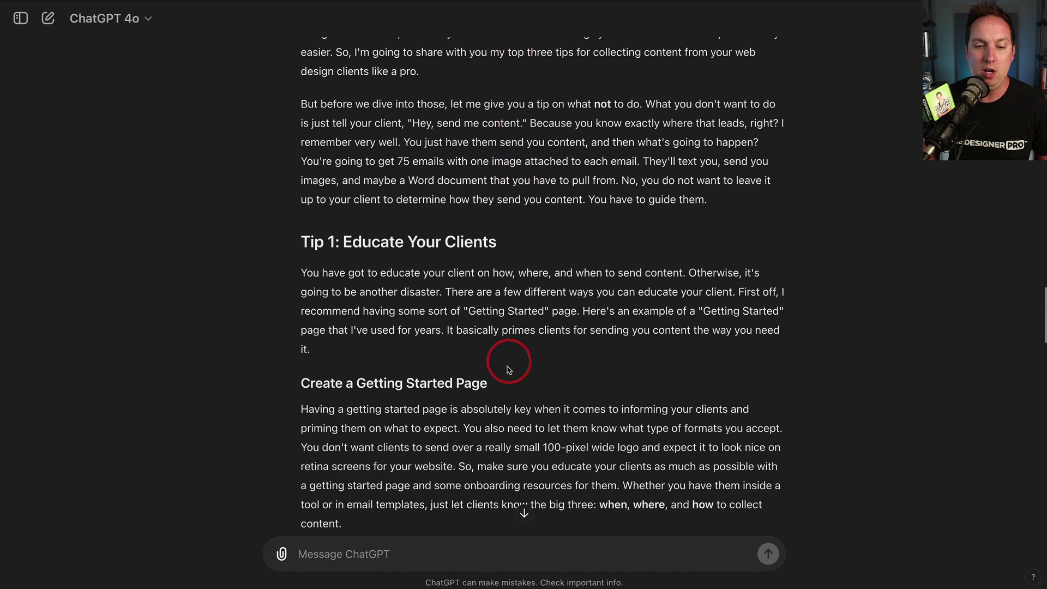
scroll(453, 452, "down", 3)
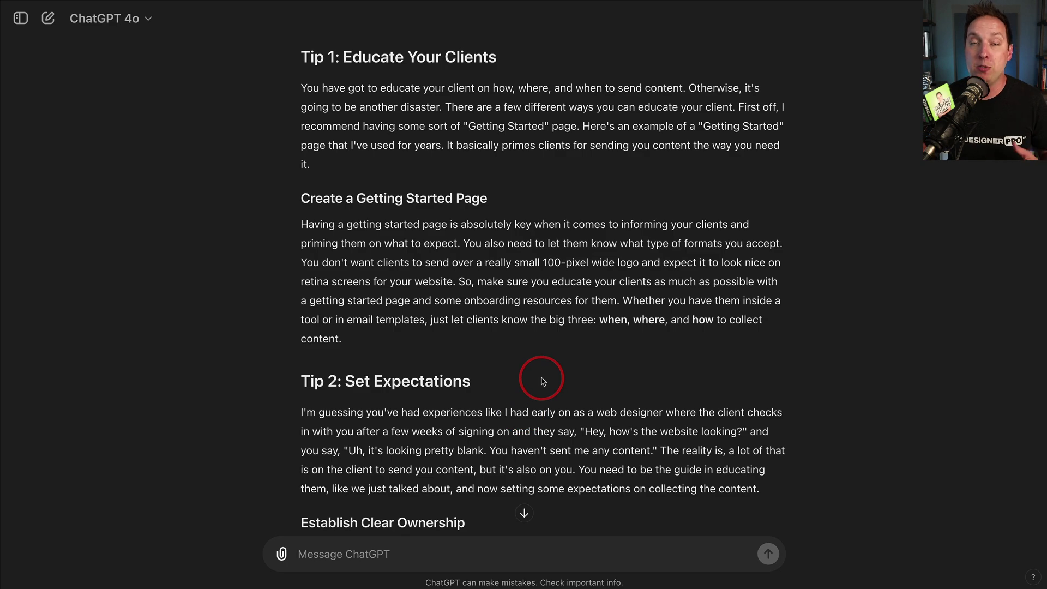
scroll(543, 382, "up", 14)
scroll(526, 369, "down", 6)
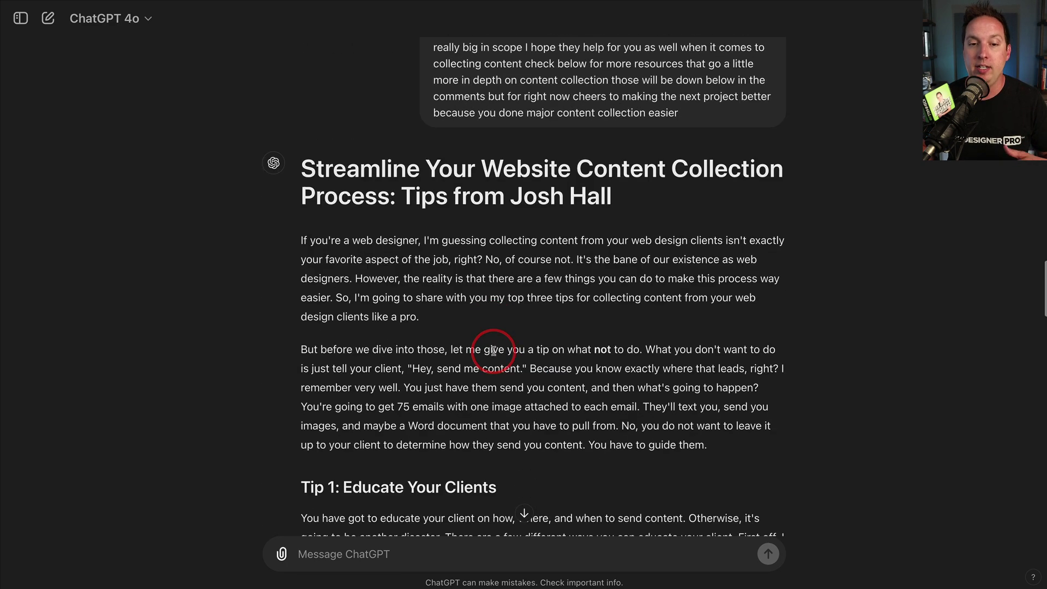
scroll(457, 221, "down", 10)
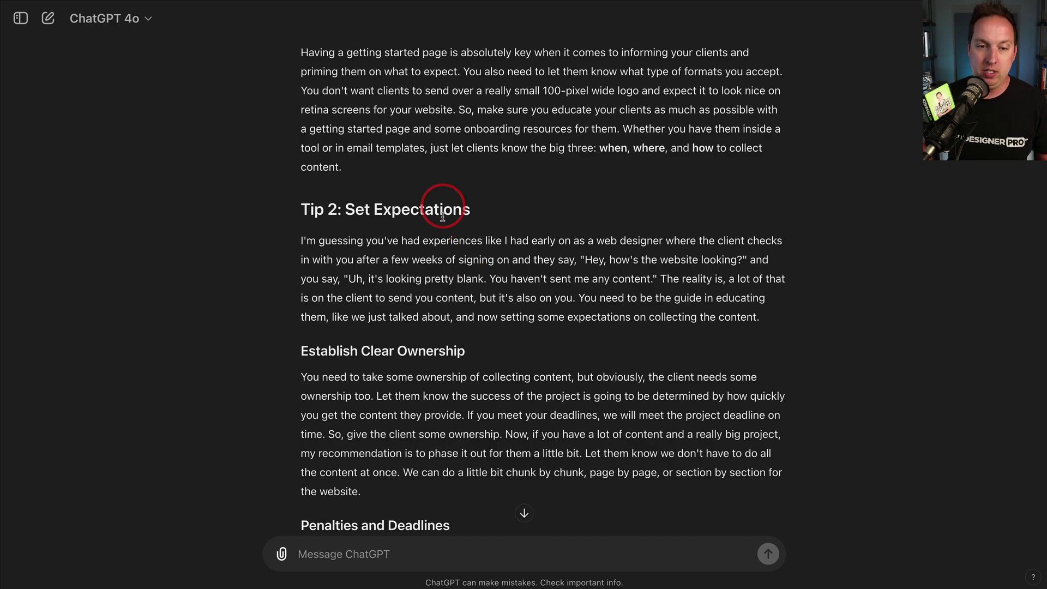
scroll(458, 218, "down", 11)
scroll(474, 231, "down", 7)
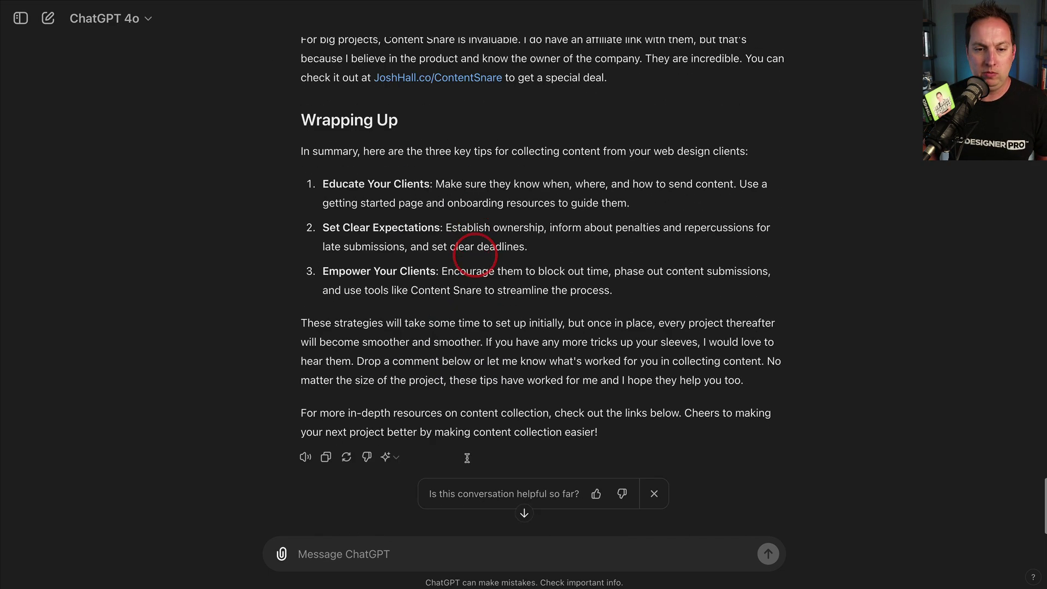
- Copy the ChatGPT reply, paste it into the WordPress Visual editor, and inspect it in the Text tab
left_click(325, 458)
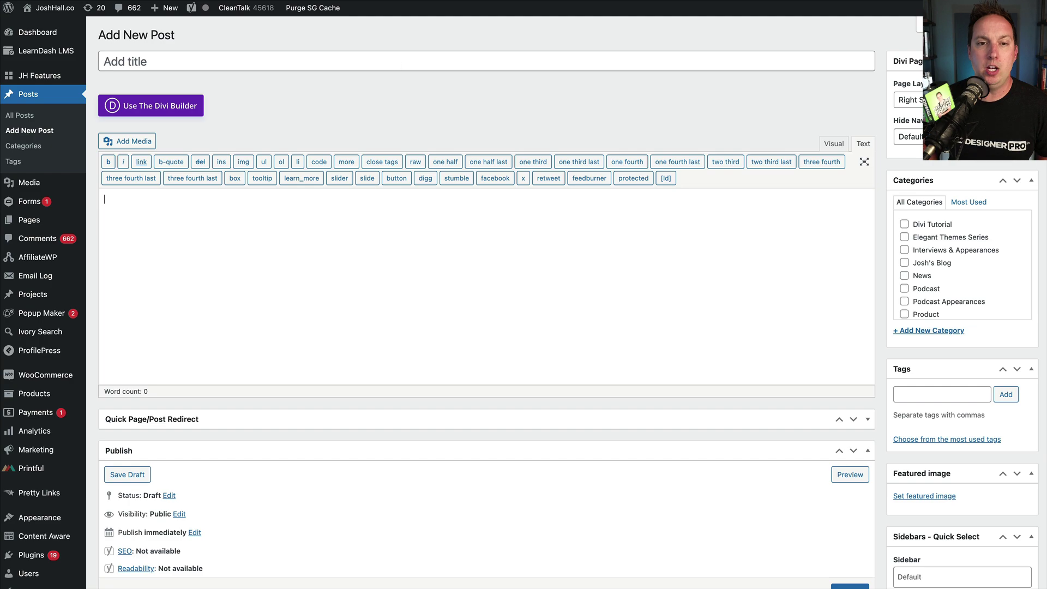
left_click(833, 145)
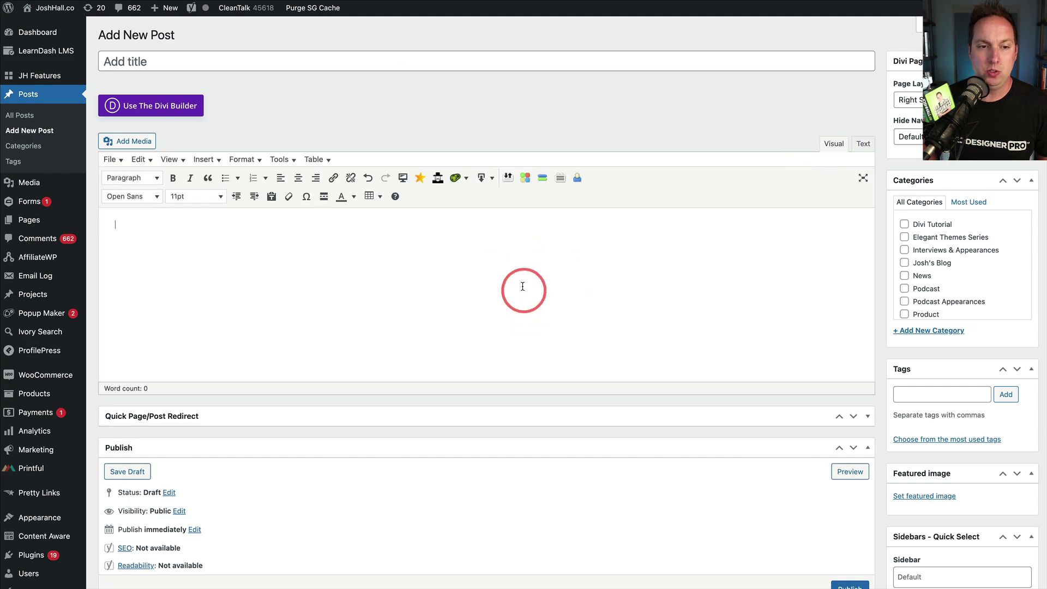
key("ctrl+v")
scroll(631, 281, "down", 7)
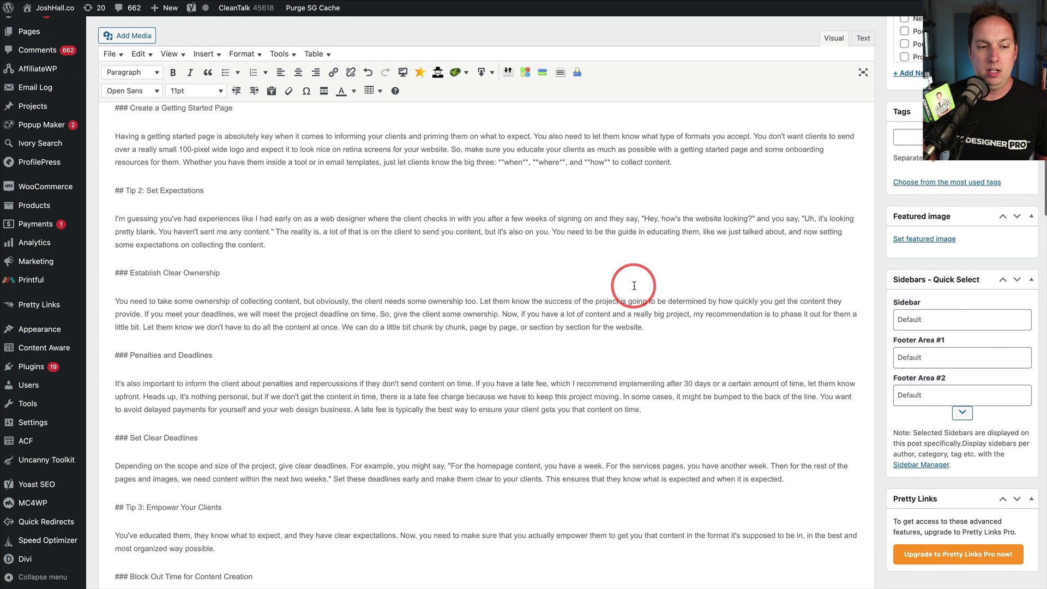
scroll(631, 281, "up", 7)
left_click(864, 144)
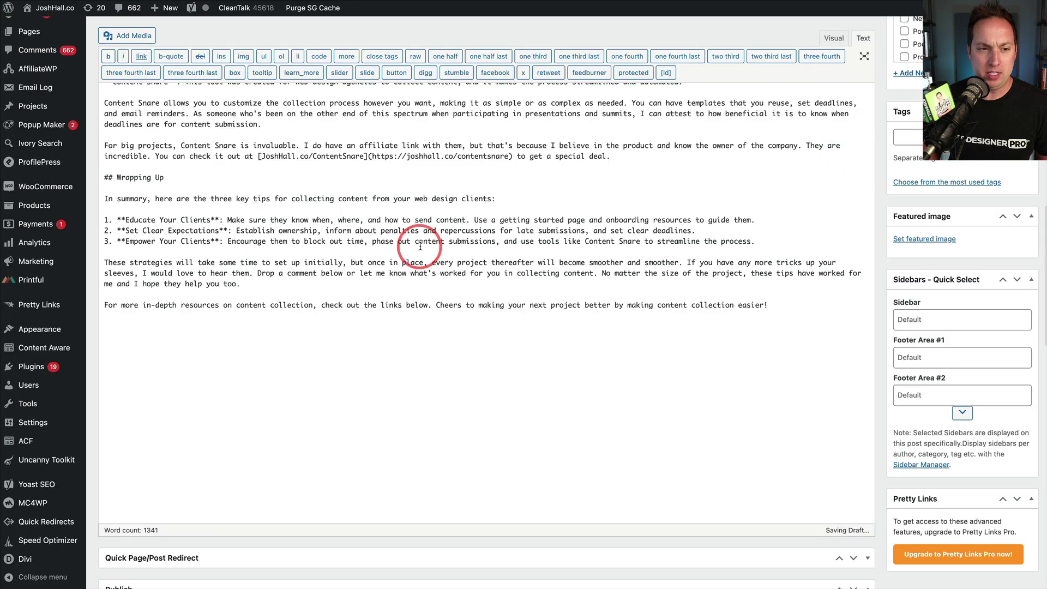
scroll(419, 241, "up", 20)
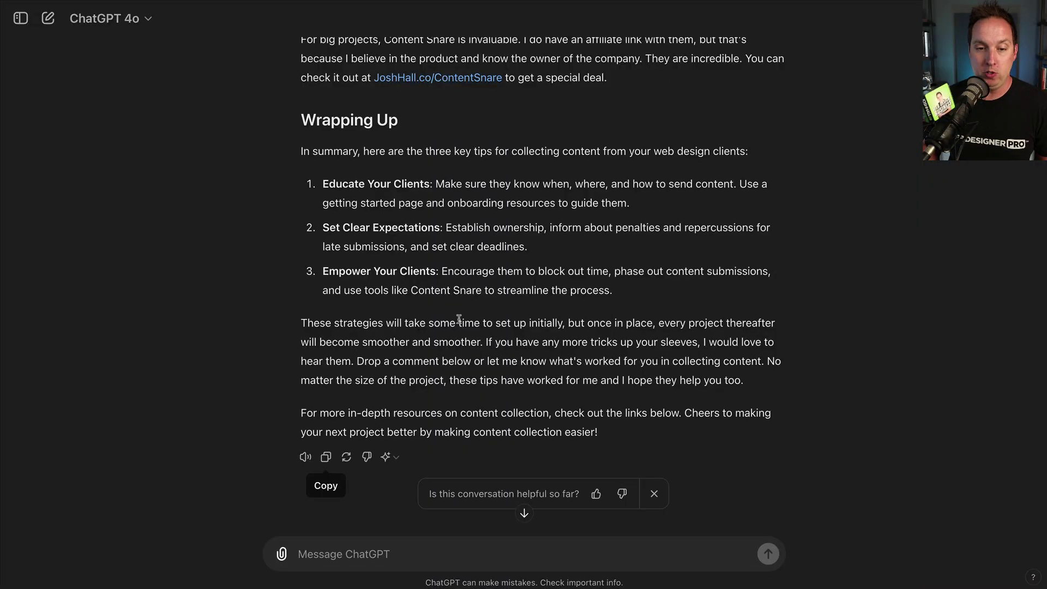
- Ask ChatGPT: 'Can you format this answer in HTML so I can copy and paste into a WordPress post?'
scroll(538, 449, "down", 1)
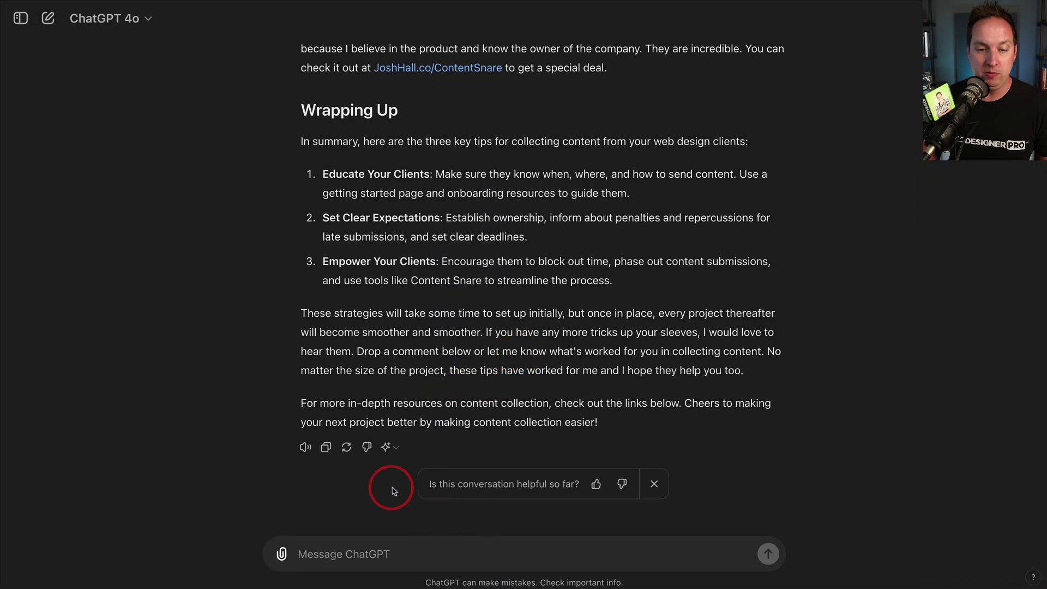
left_click(378, 554)
type("C")
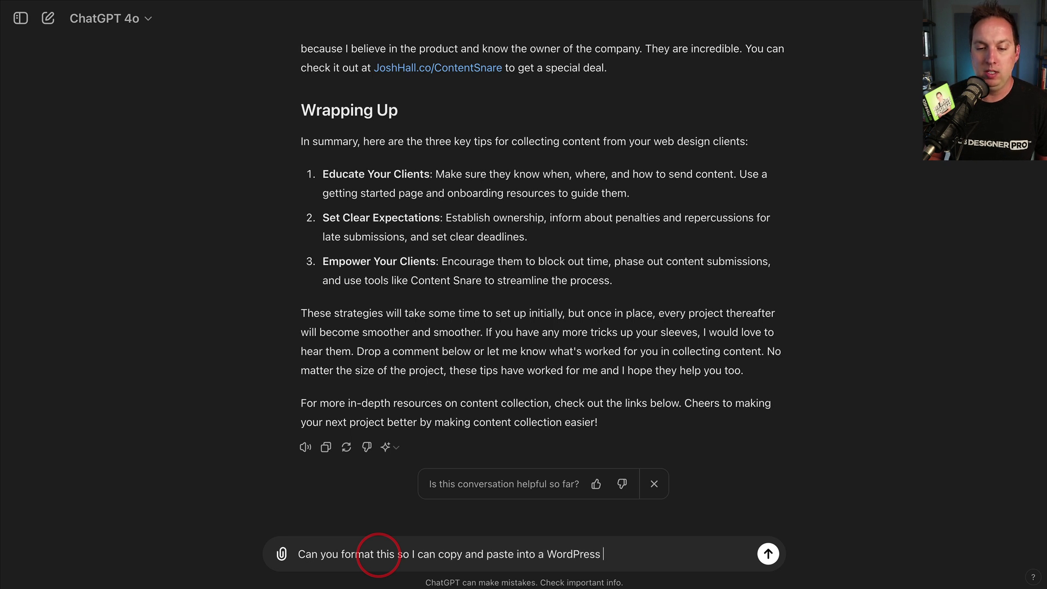
key("Return")
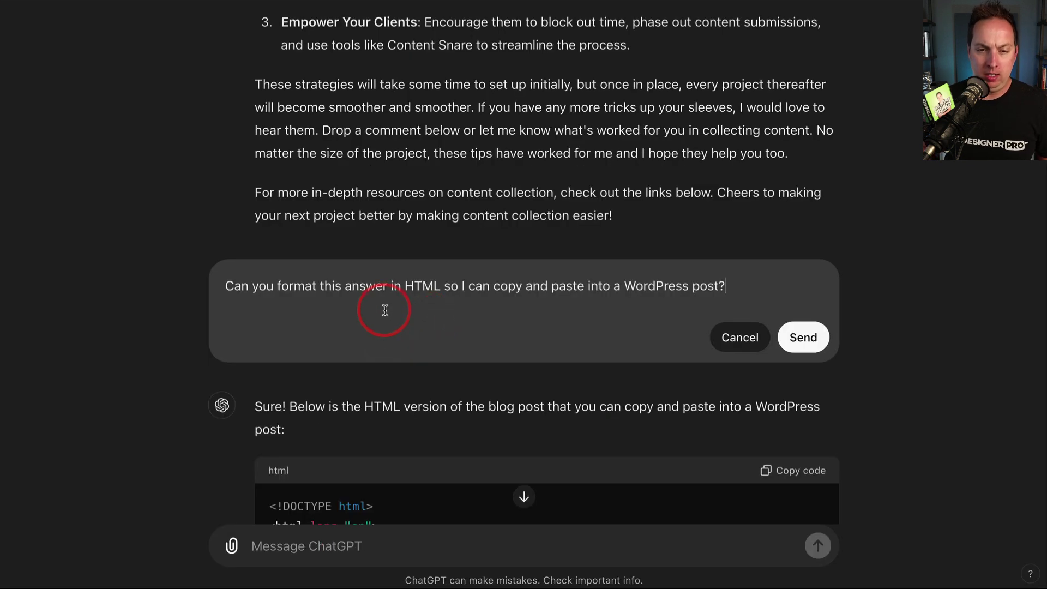
scroll(303, 364, "up", 1)
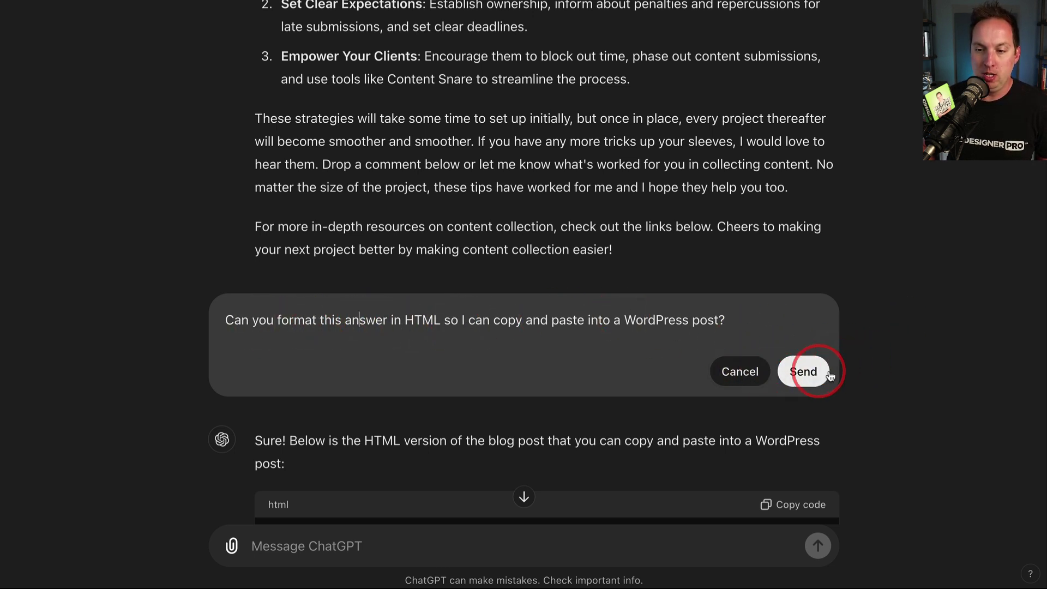
scroll(748, 271, "down", 10)
scroll(612, 234, "down", 15)
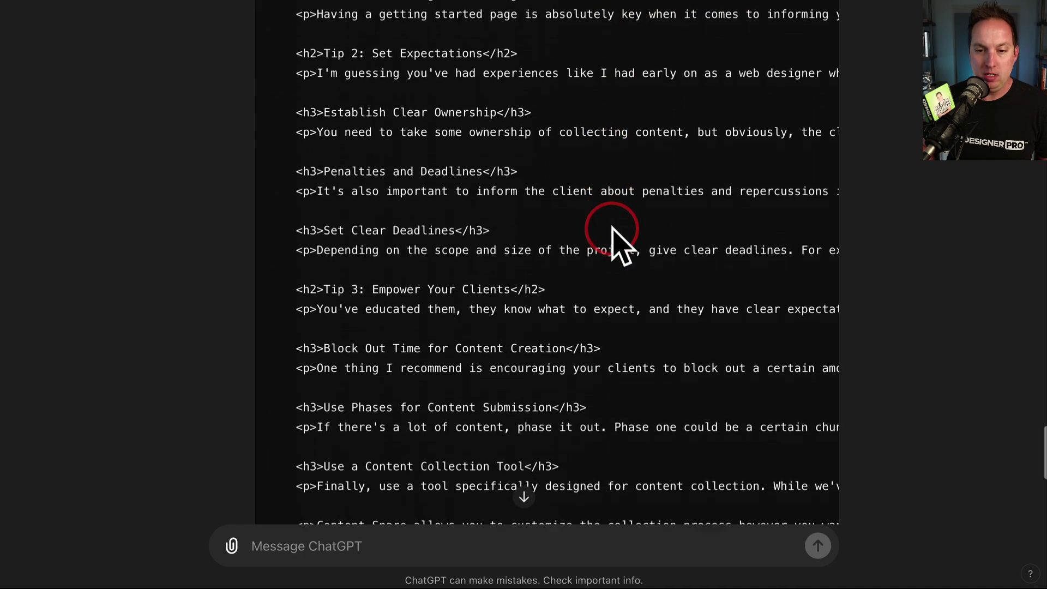
scroll(613, 231, "up", 9)
scroll(613, 227, "up", 9)
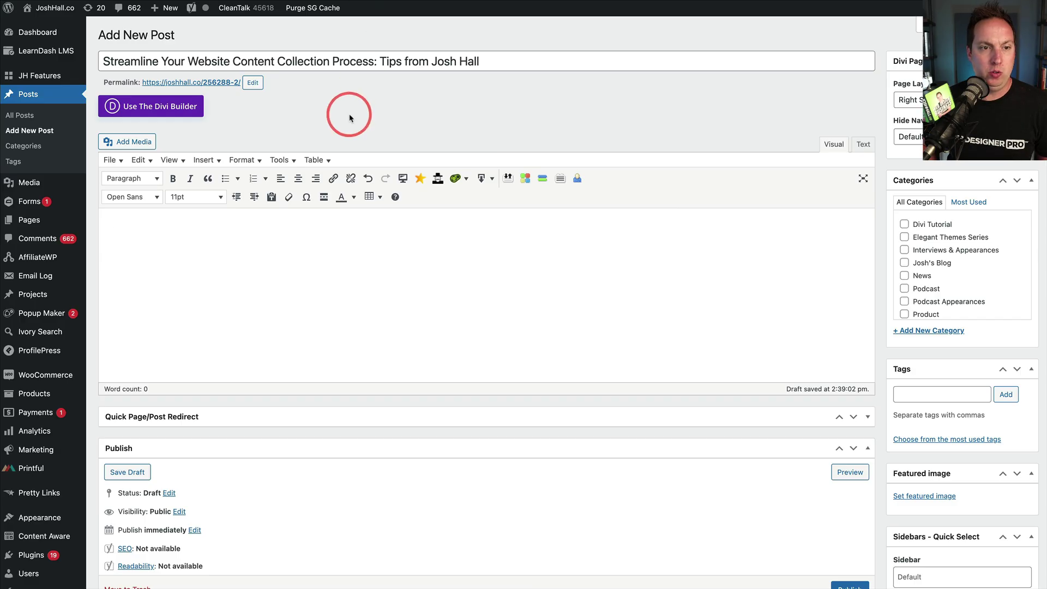
left_click(271, 277)
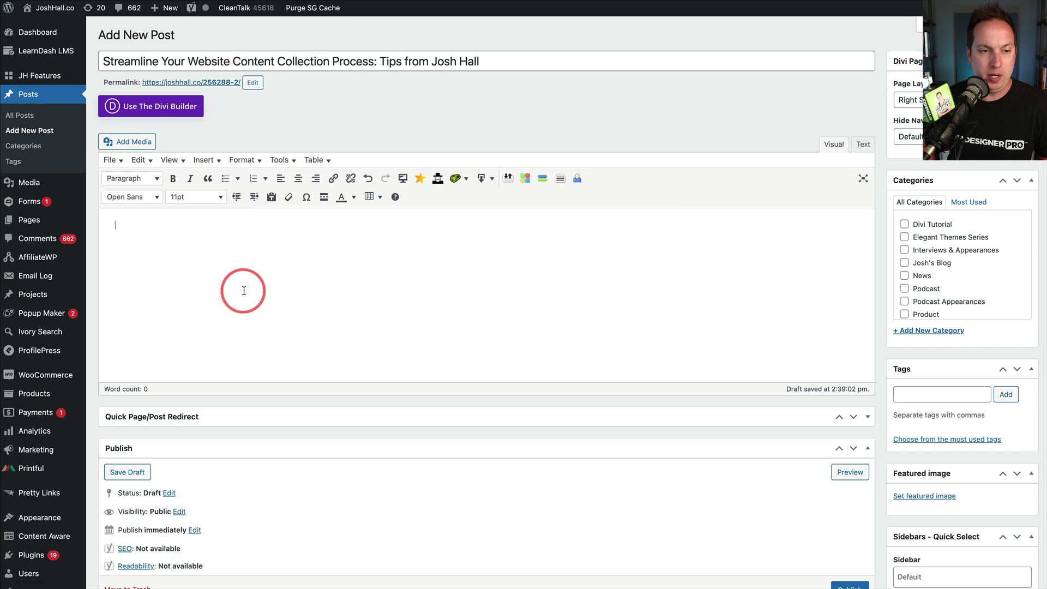
- Paste the HTML into the Text tab and delete the doctype, head and h1 title lines
left_click(863, 144)
key("super+v")
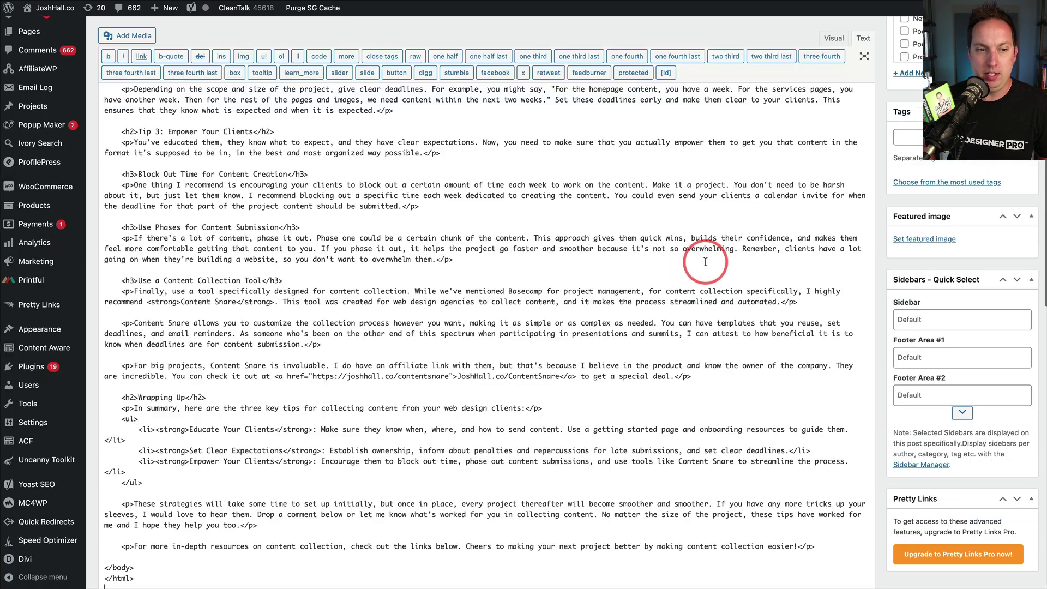
scroll(510, 232, "up", 10)
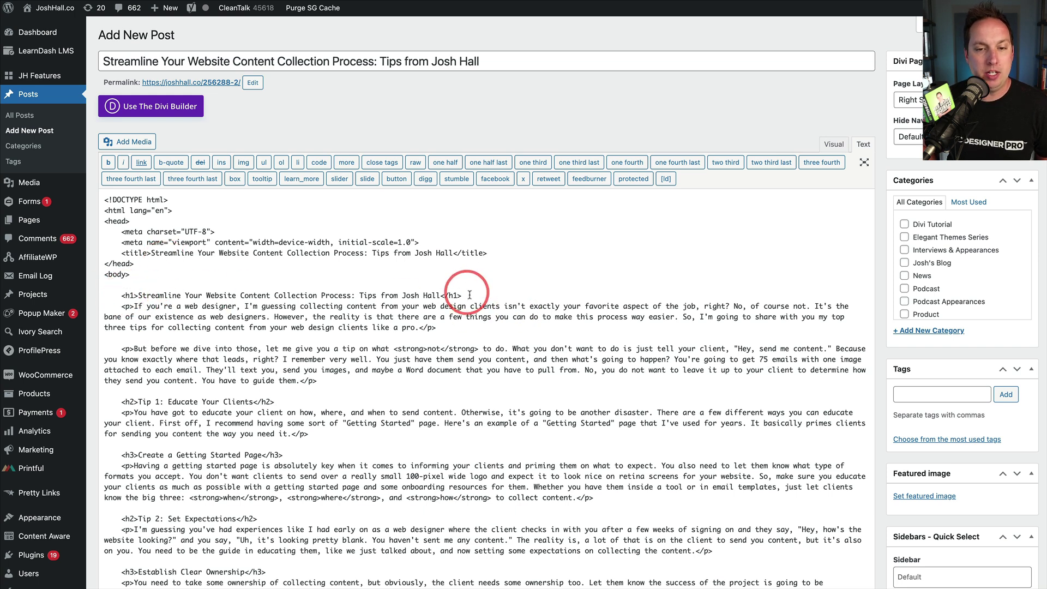
left_click_drag(463, 296, 164, 205)
key("BackSpace")
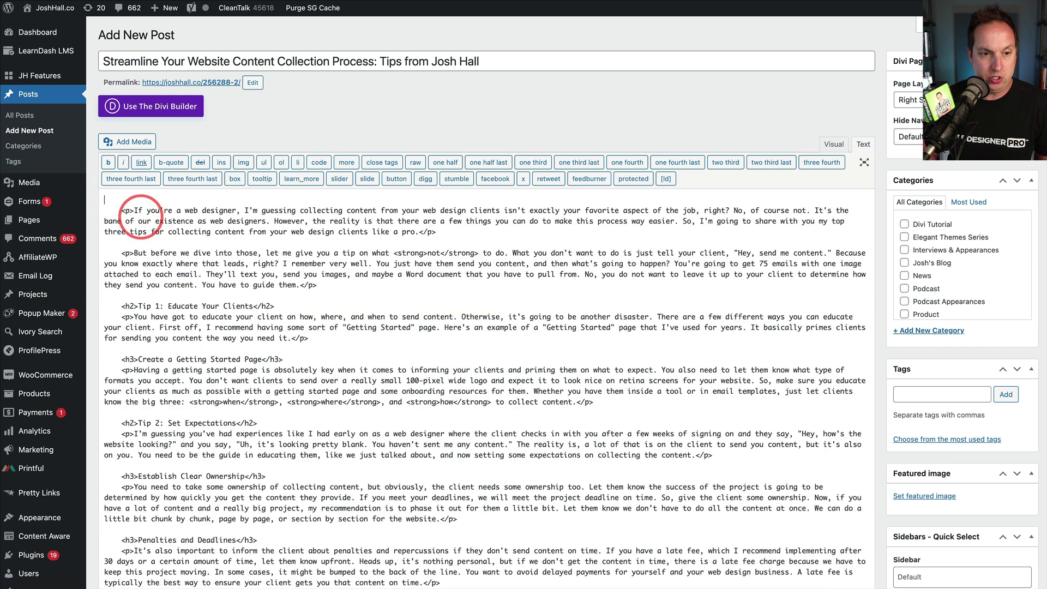
- Delete the closing </body> and </html> tags at the end of the post
scroll(139, 217, "down", 20)
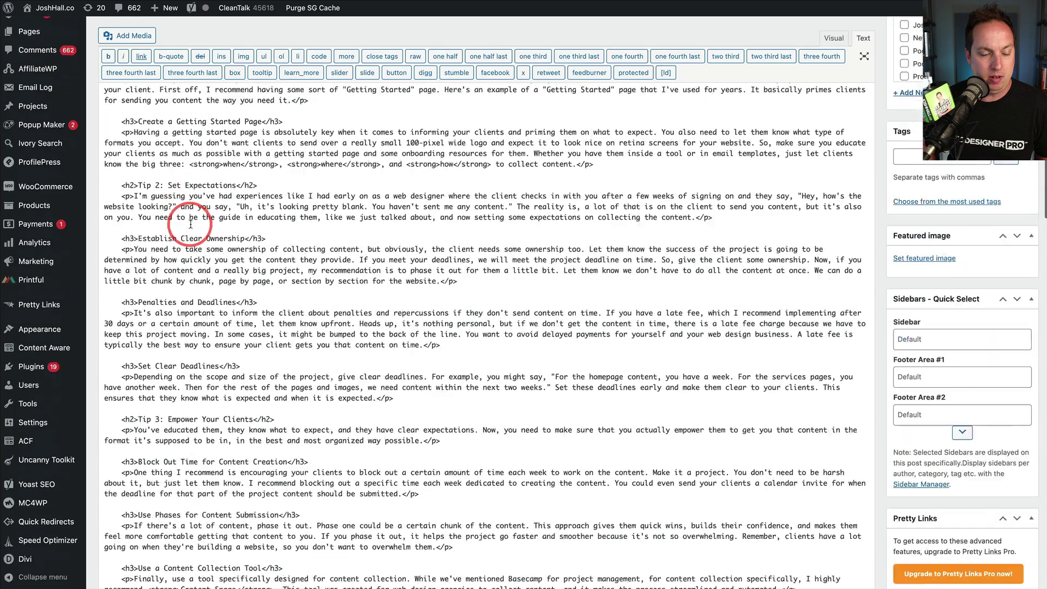
left_click_drag(156, 244, 100, 212)
key("BackSpace")
scroll(620, 416, "up", 20)
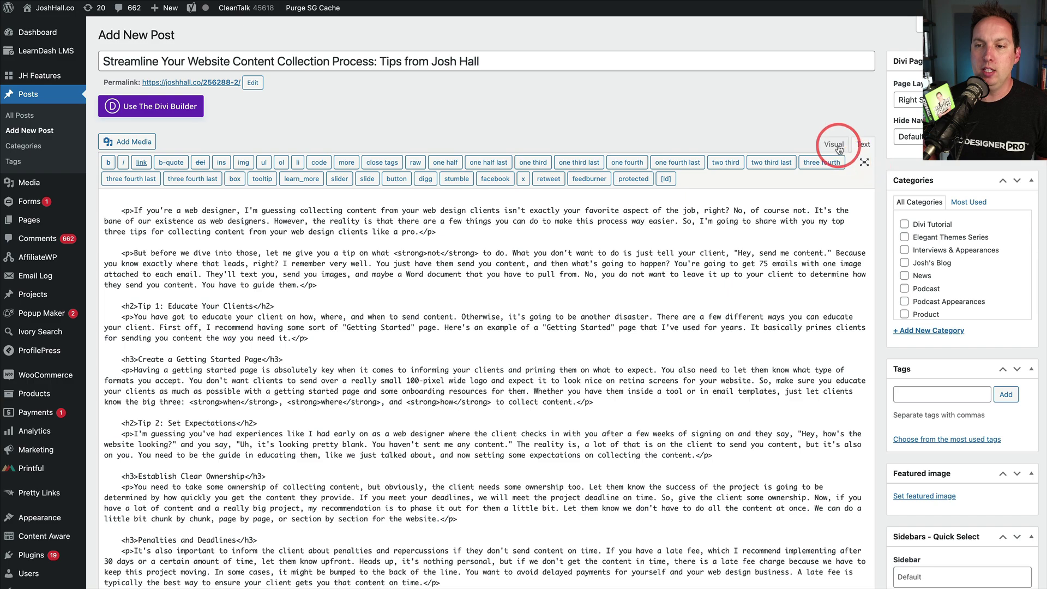
- Switch the editor to Visual and review the formatted headings, bold text and Wrapping Up bullets
left_click(834, 146)
scroll(638, 214, "up", 7)
scroll(638, 214, "up", 10)
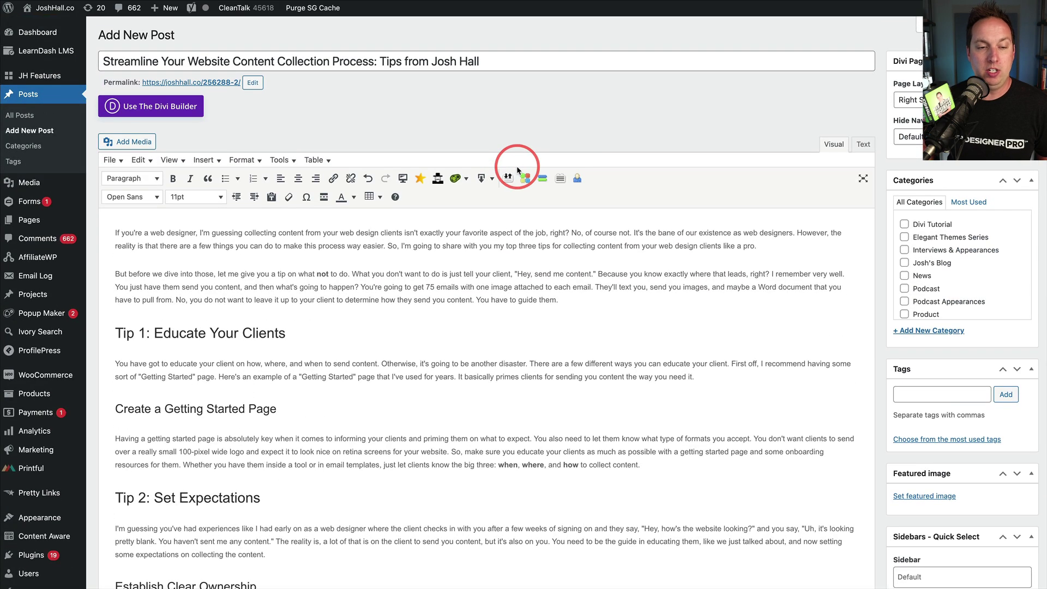
scroll(488, 170, "down", 8)
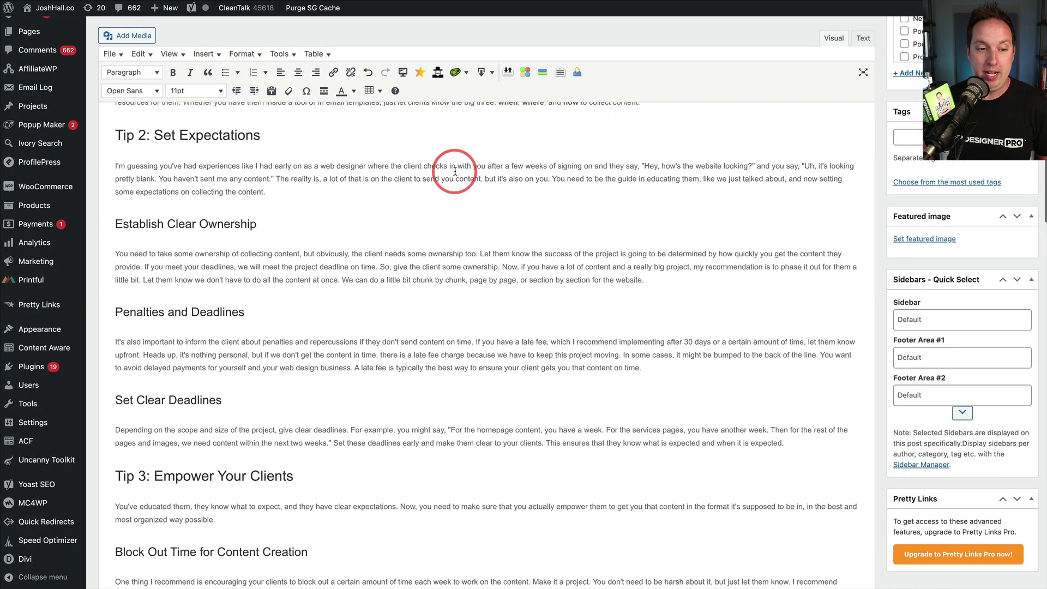
scroll(461, 169, "up", 8)
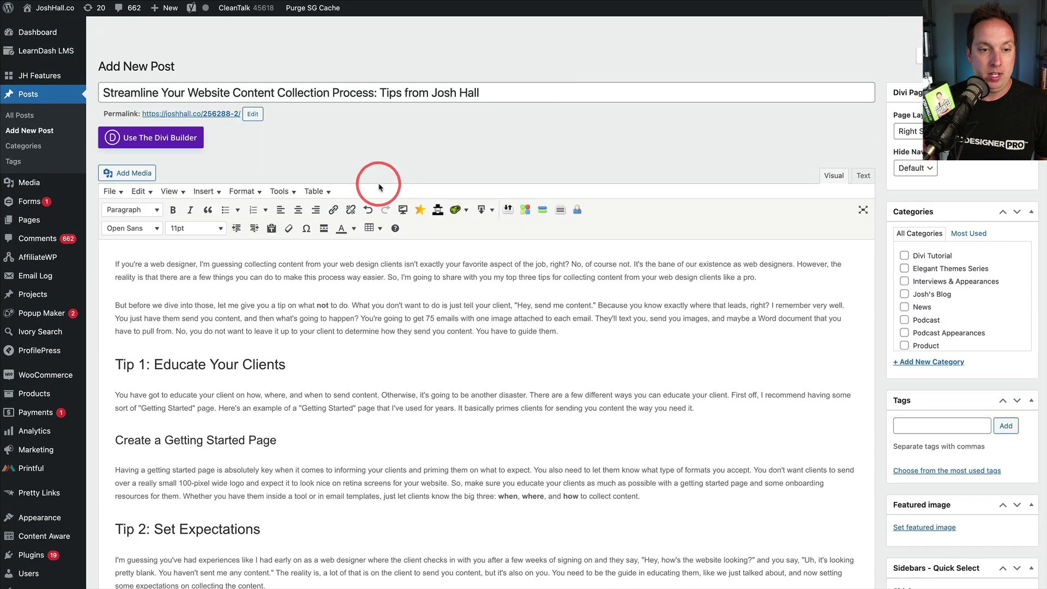
scroll(695, 296, "down", 5)
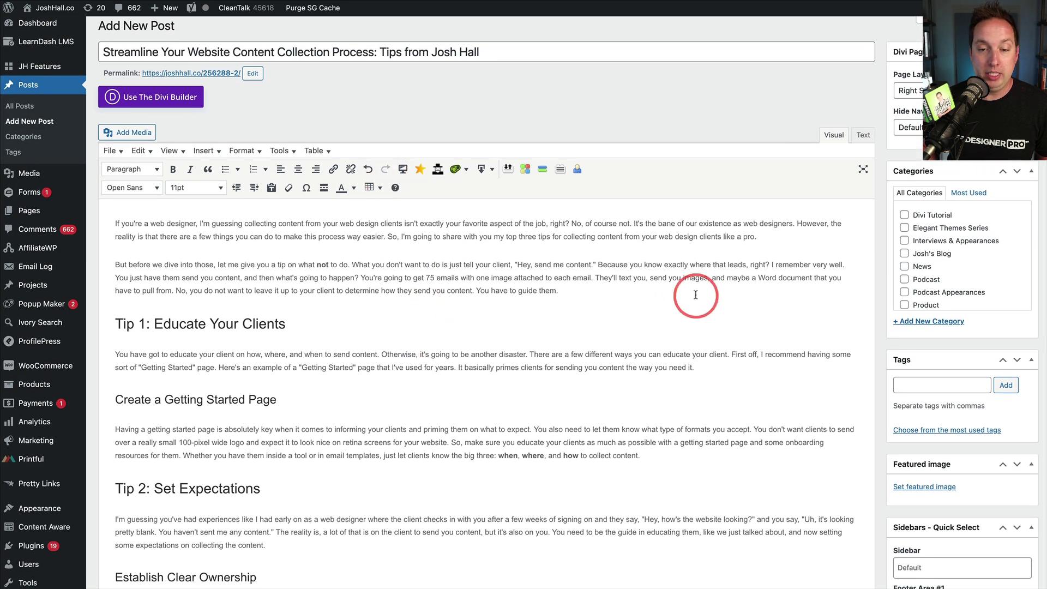
scroll(636, 264, "down", 15)
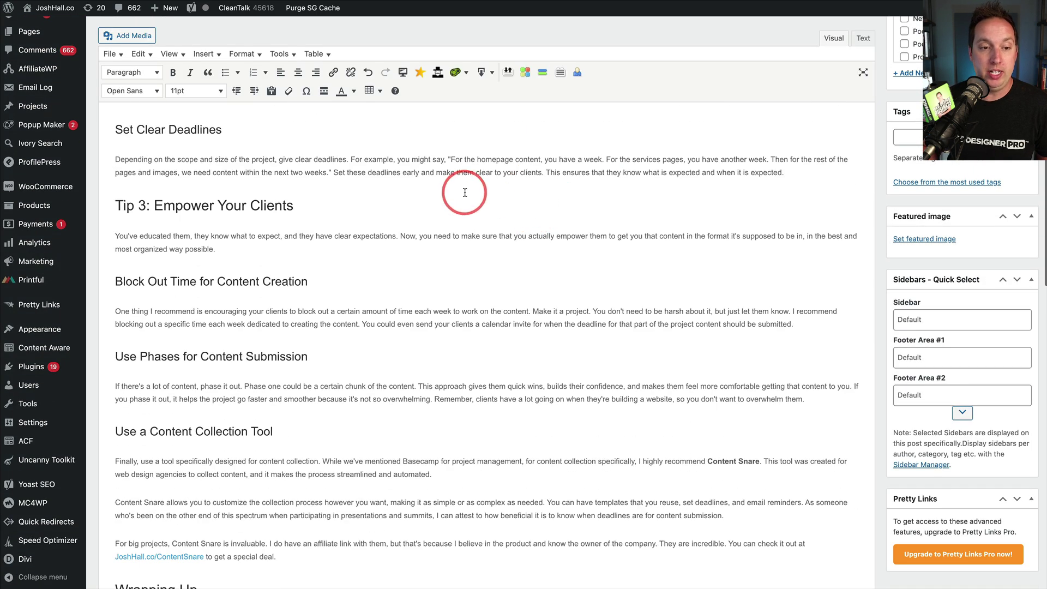
scroll(463, 192, "up", 10)
scroll(461, 192, "down", 2)
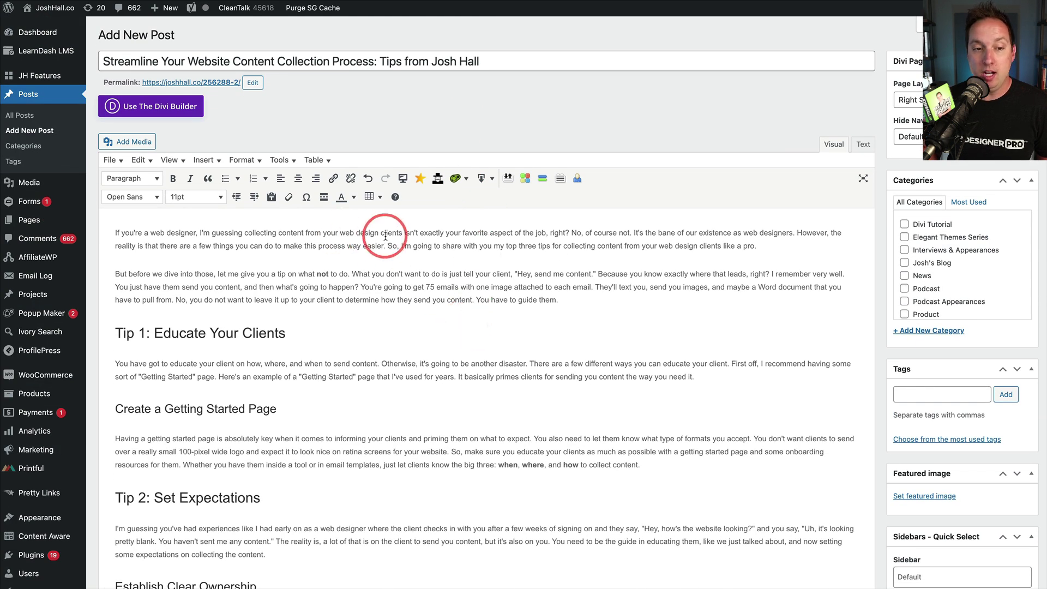
scroll(461, 245, "down", 1)
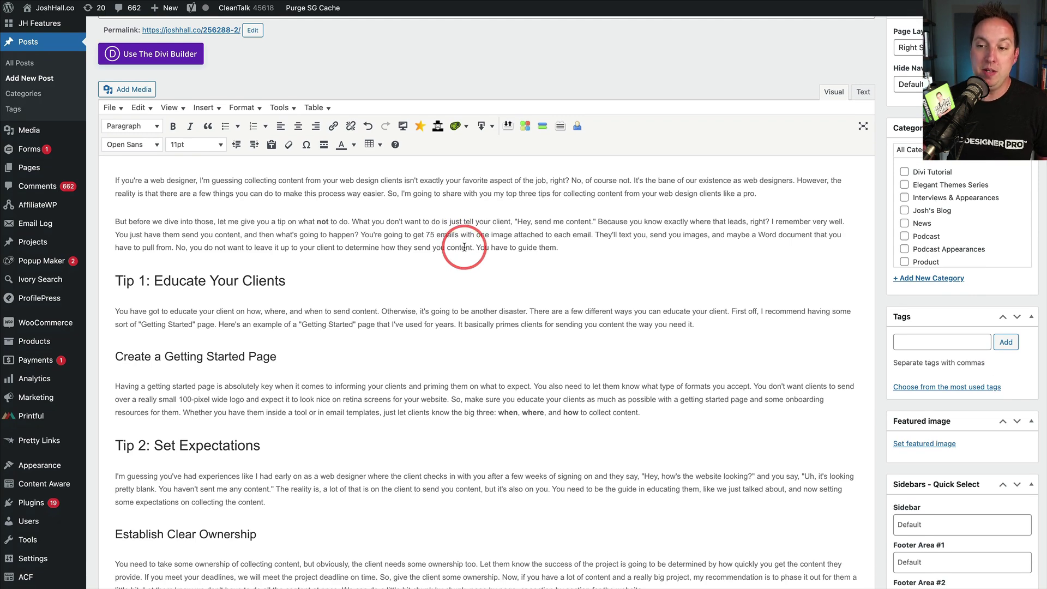
scroll(1000, 313, "up", 1)
scroll(994, 320, "down", 6)
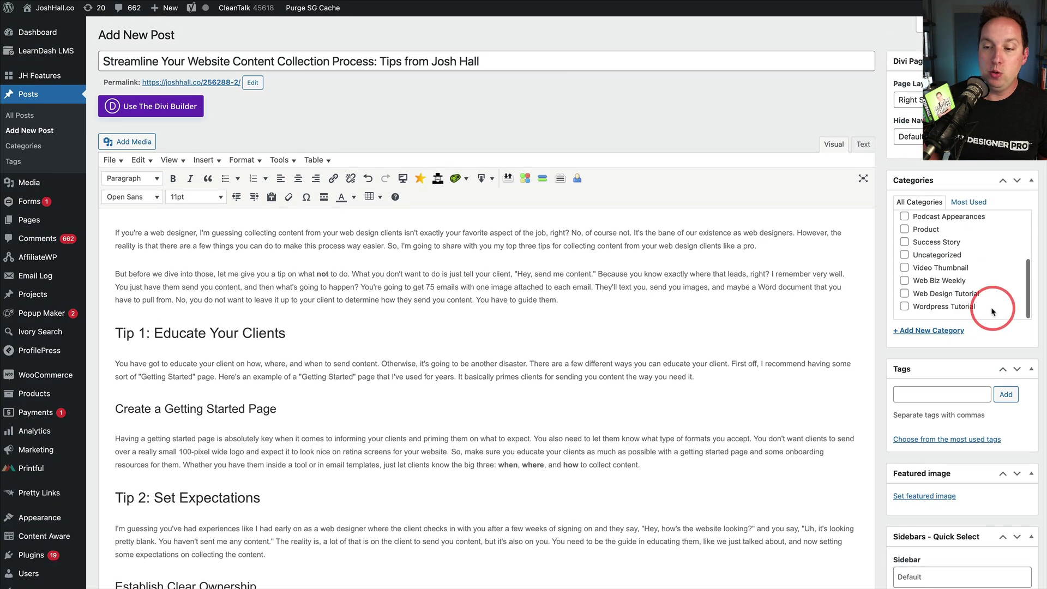
scroll(976, 469, "down", 15)
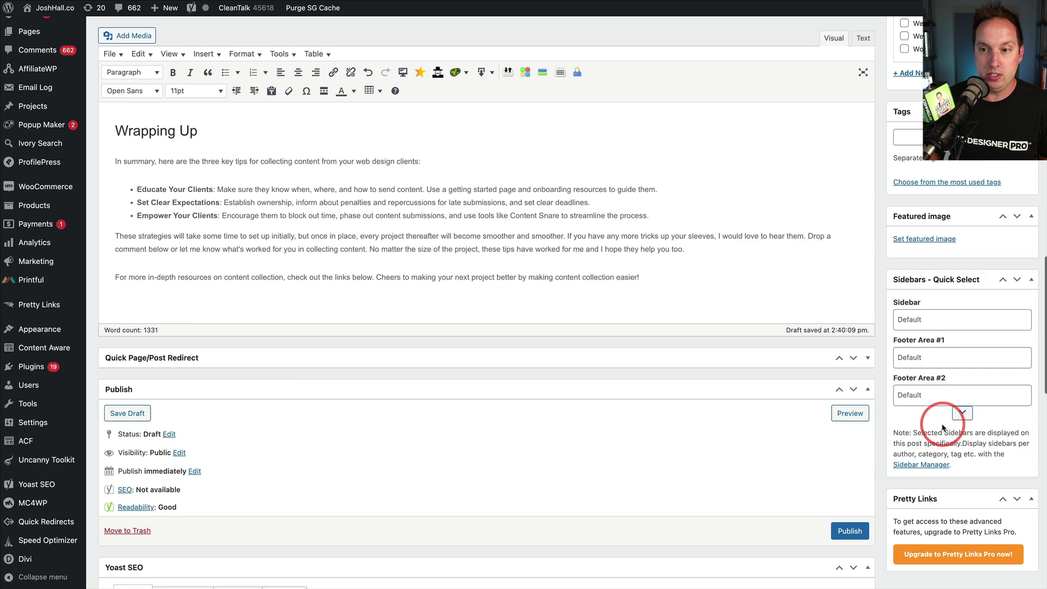
- Preview the draft on the live site and read it through to the comments section
left_click(846, 415)
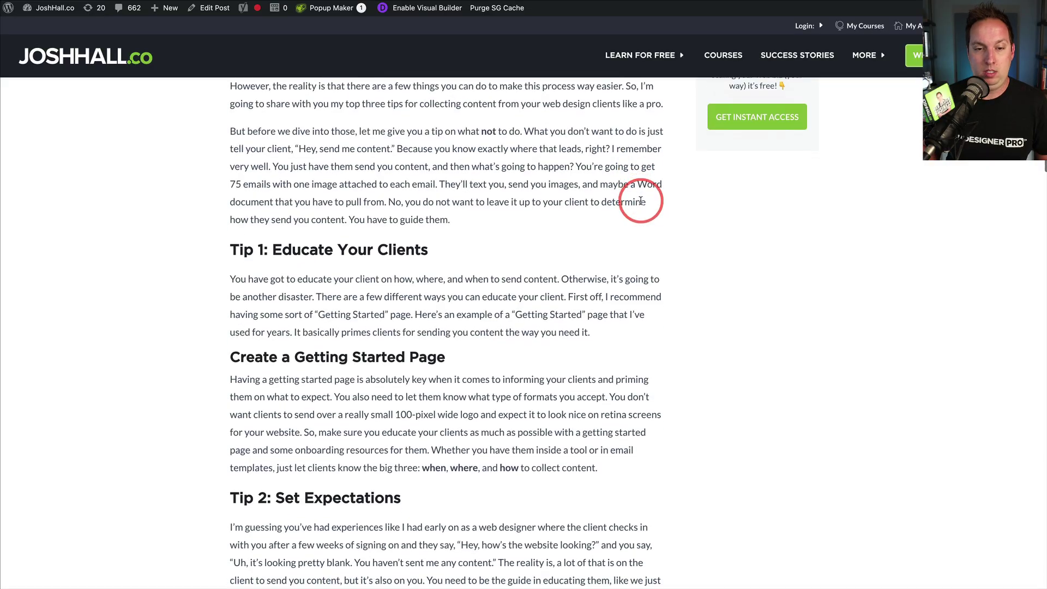
scroll(620, 180, "down", 3)
scroll(562, 206, "up", 6)
scroll(479, 65, "down", 7)
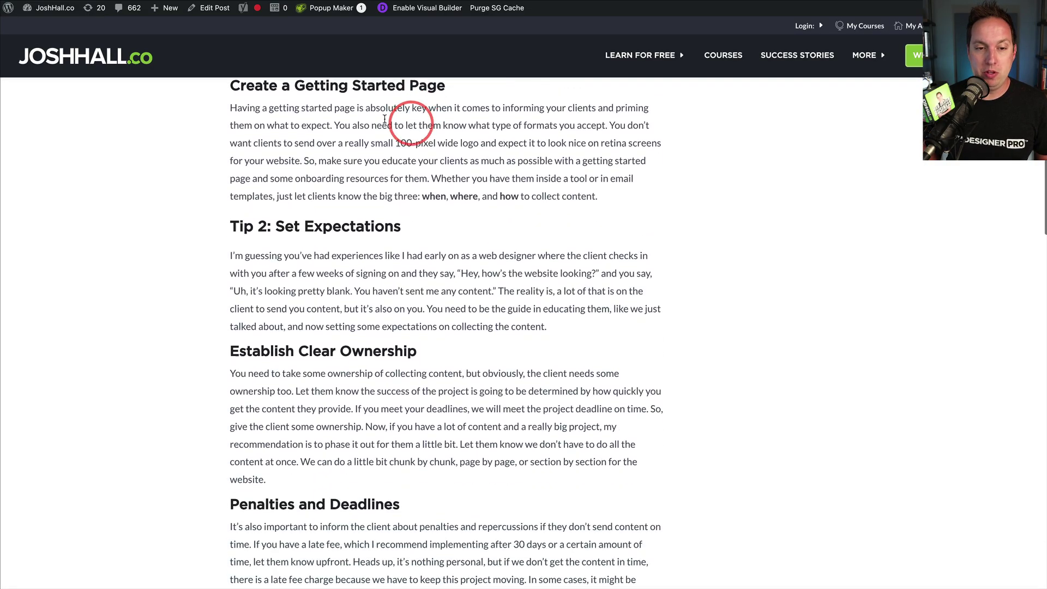
scroll(384, 119, "down", 12)
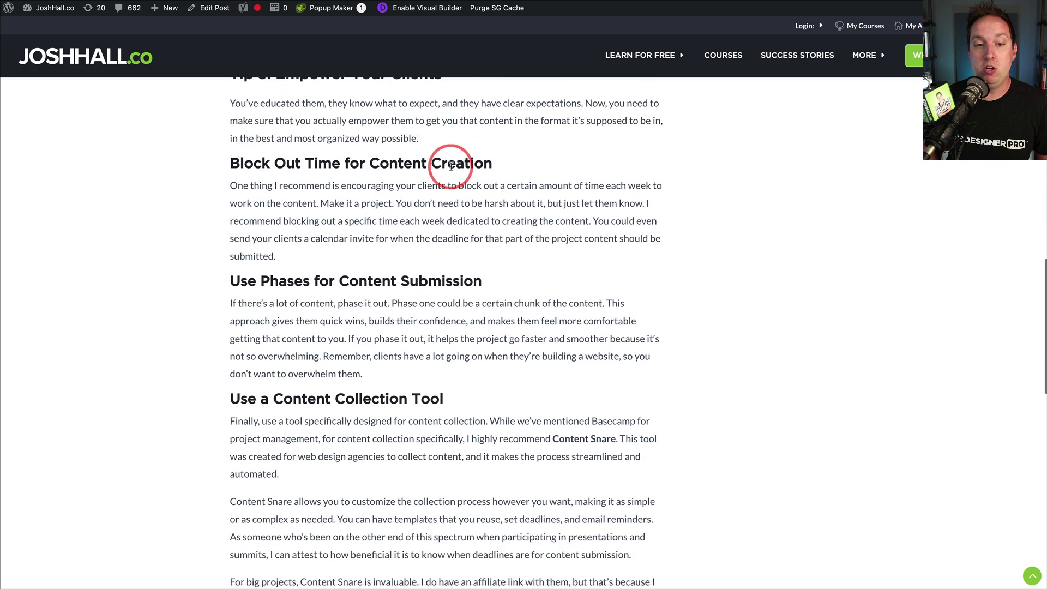
scroll(451, 167, "down", 10)
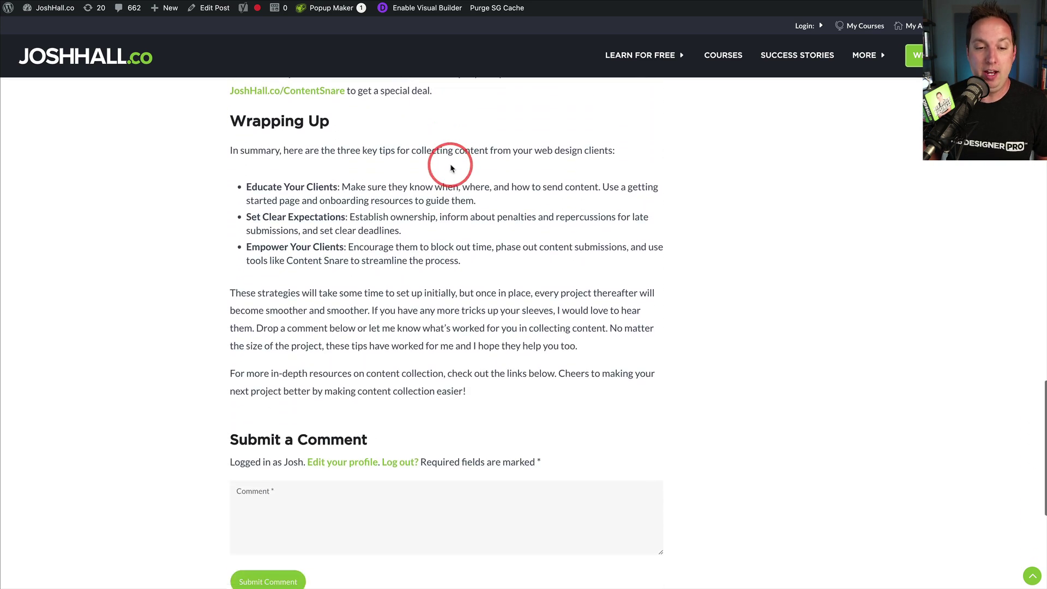
scroll(452, 169, "up", 20)
- Turn the 'Create a Getting Started Page' heading into a bullet whose bold lead-in joins its paragraph with ' - '
key("ctrl+Tab")
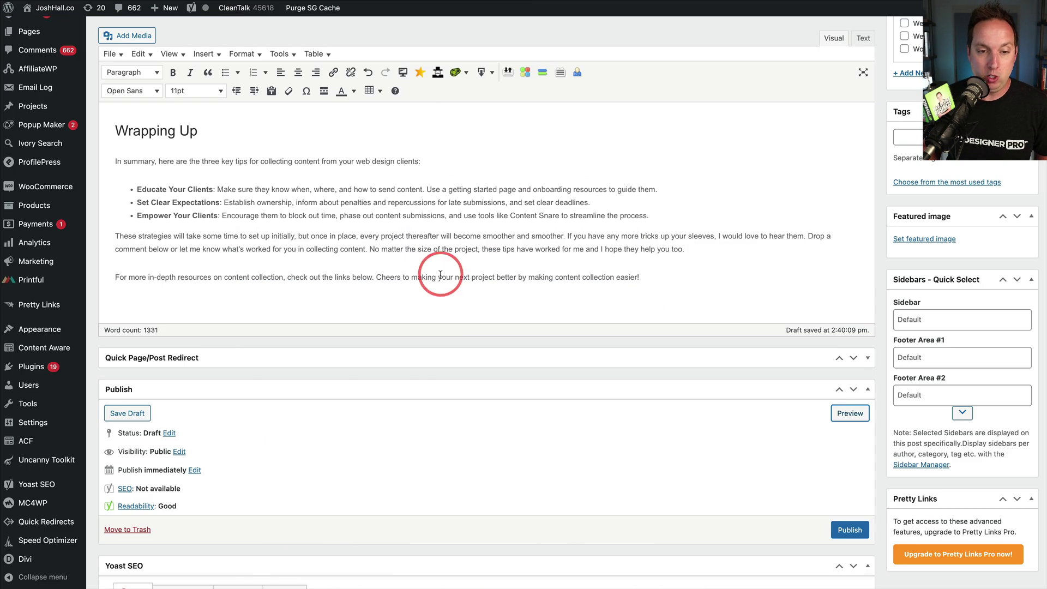
scroll(441, 275, "up", 20)
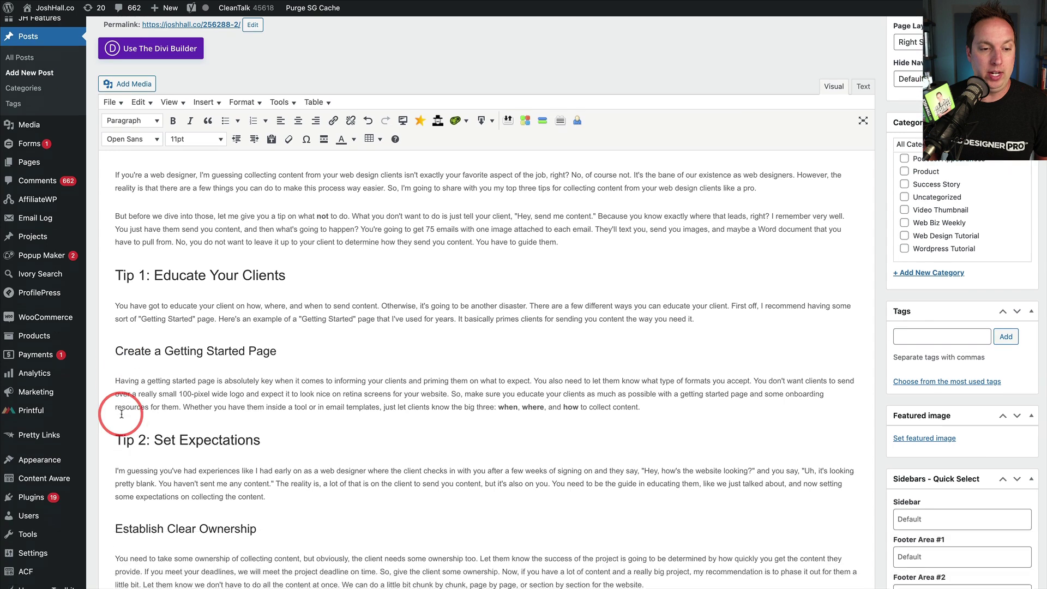
scroll(121, 415, "down", 1)
left_click(114, 341)
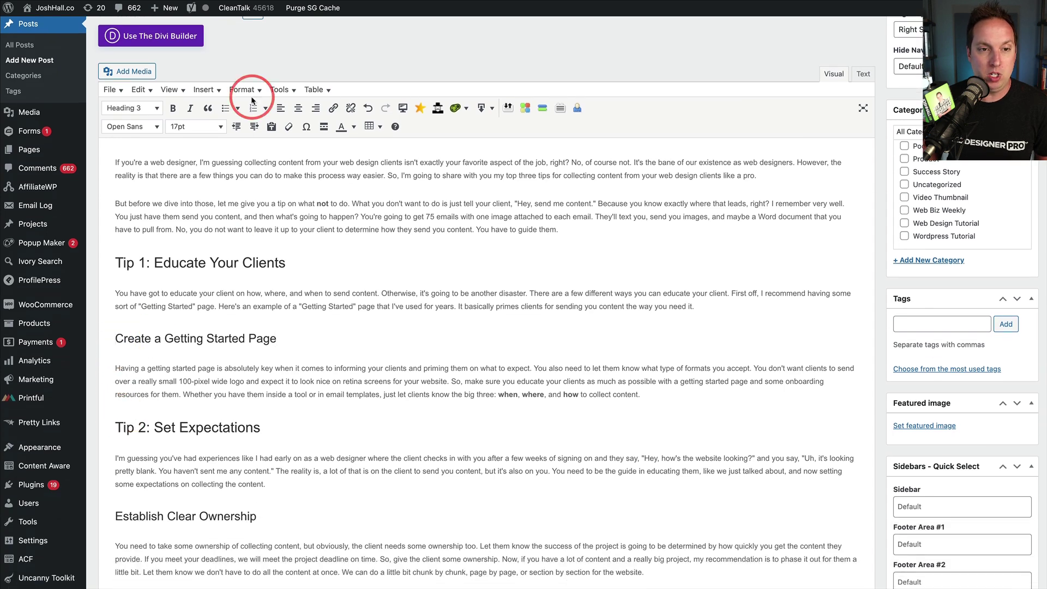
left_click(225, 108)
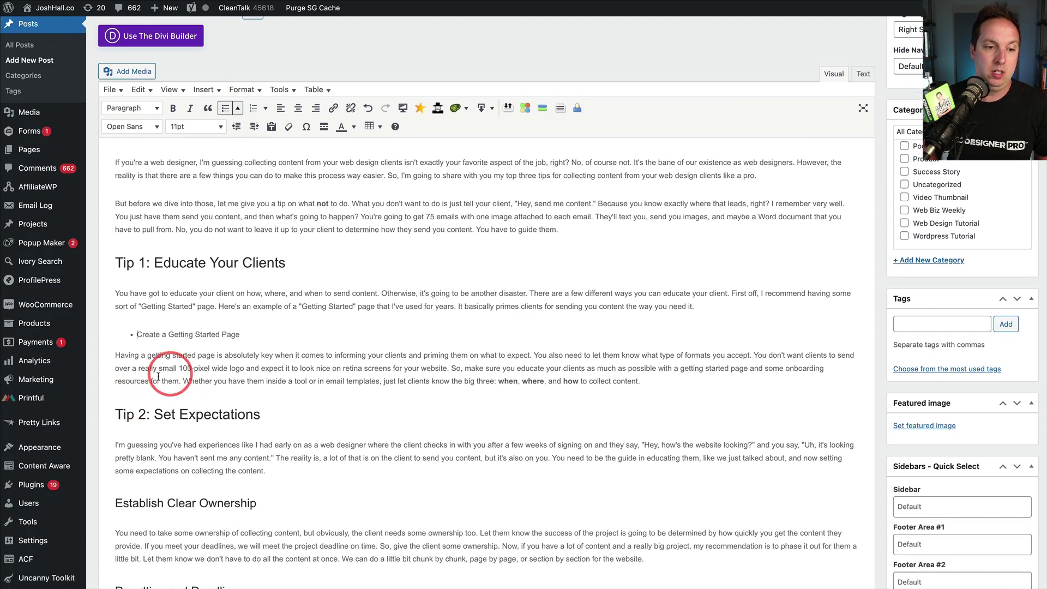
left_click(116, 358)
key("BackSpace")
type("-")
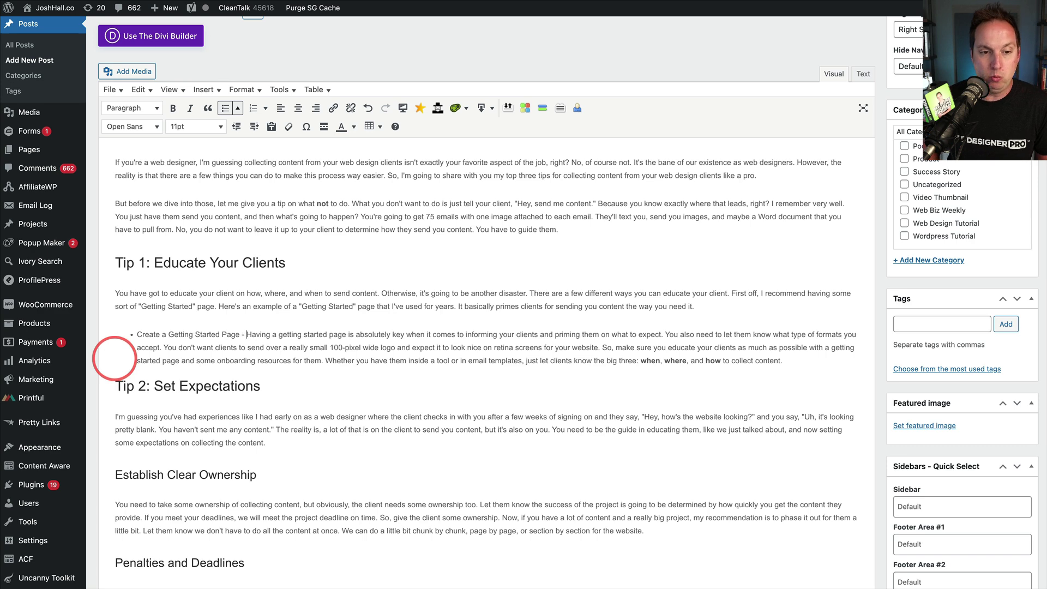
left_click_drag(246, 335, 137, 335)
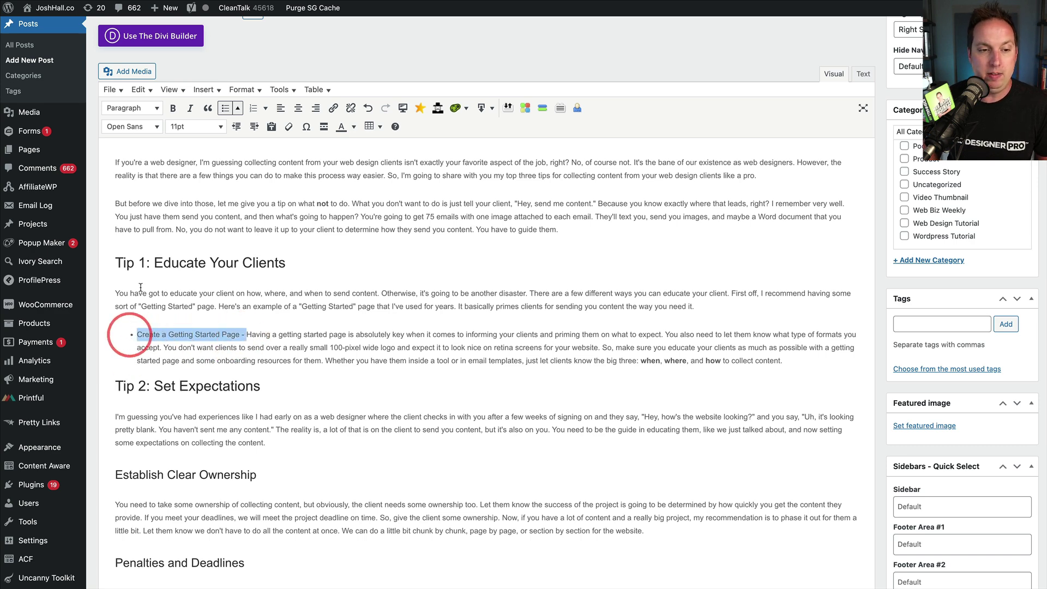
left_click(173, 108)
scroll(468, 314, "down", 2)
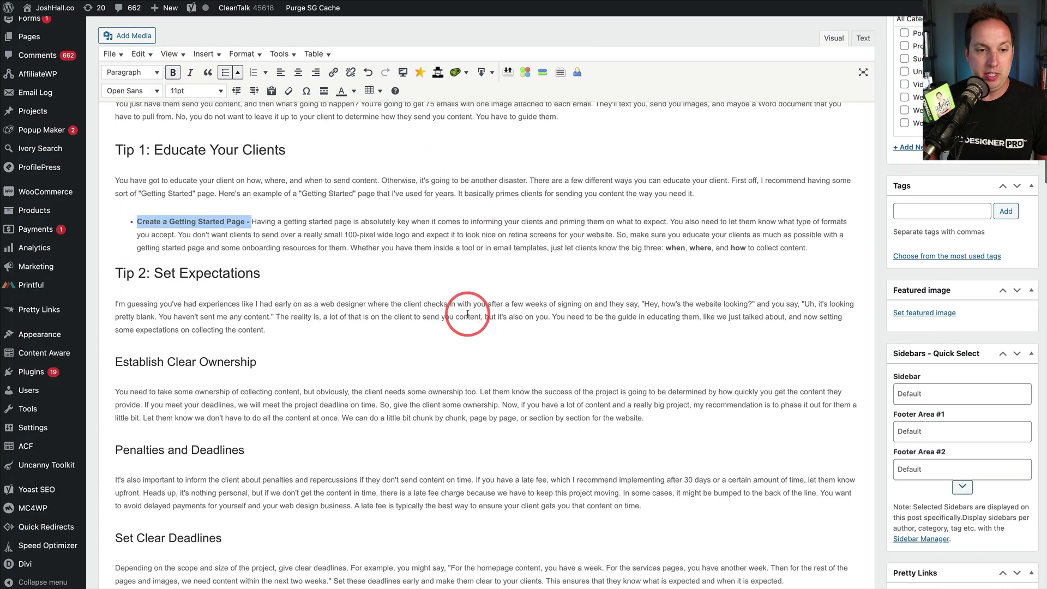
scroll(467, 314, "up", 5)
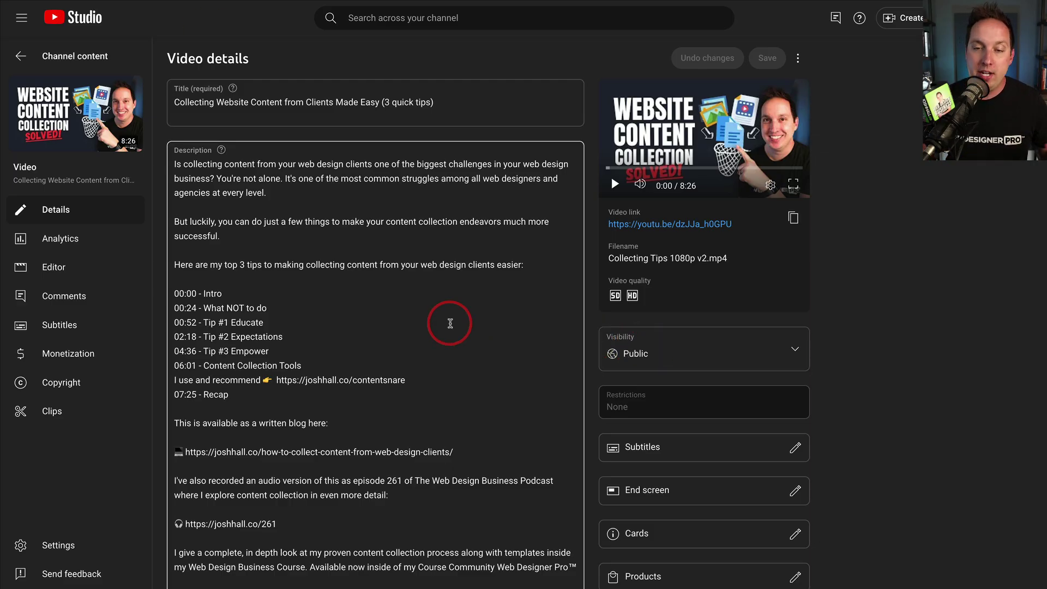
- Open the video's English automatic captions in the subtitle editor to show the full transcript
left_click(63, 326)
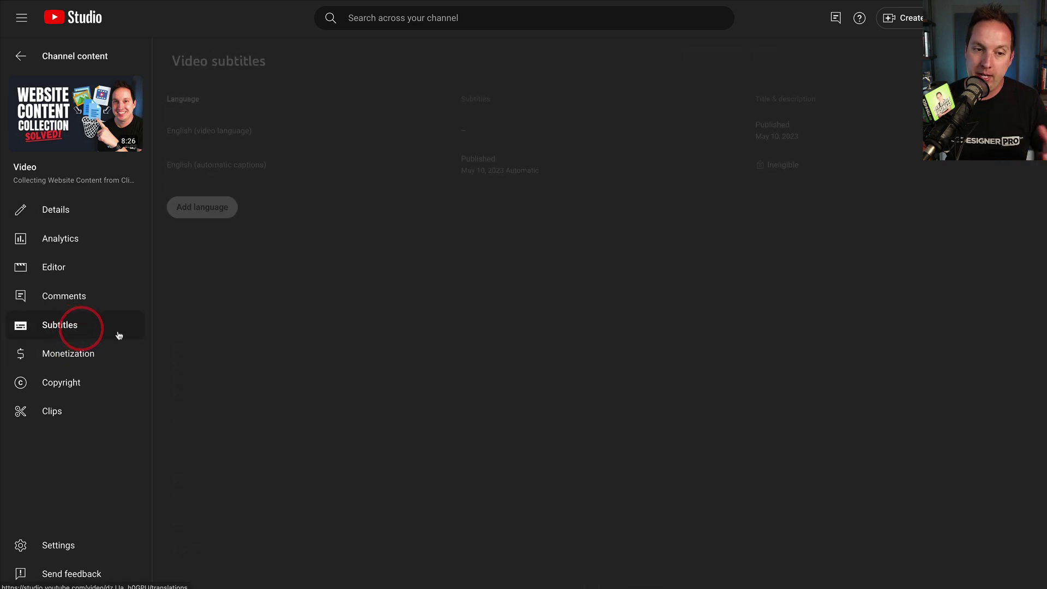
left_click(472, 163)
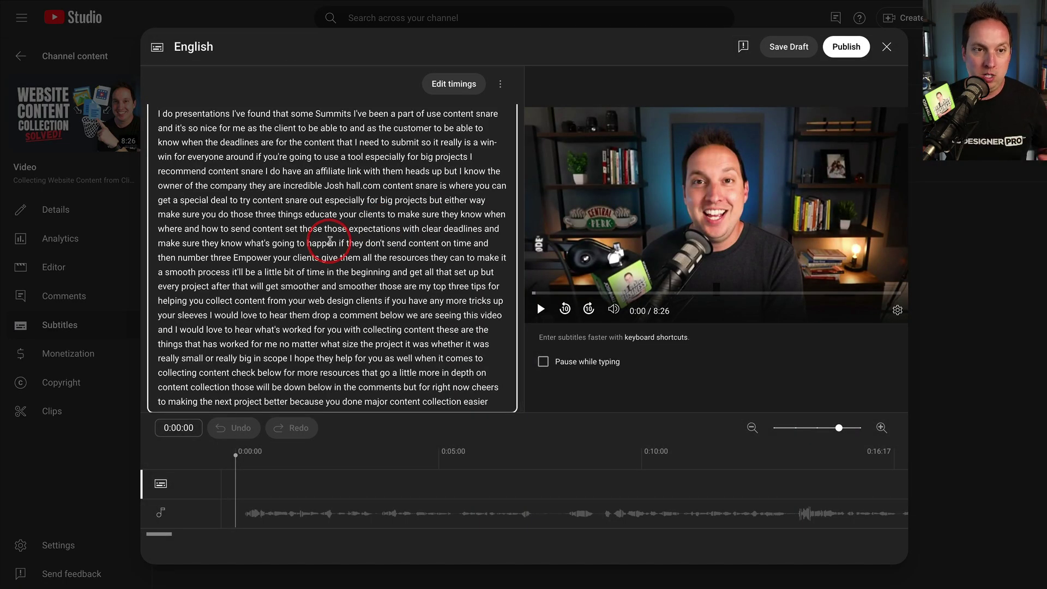
left_click(294, 227)
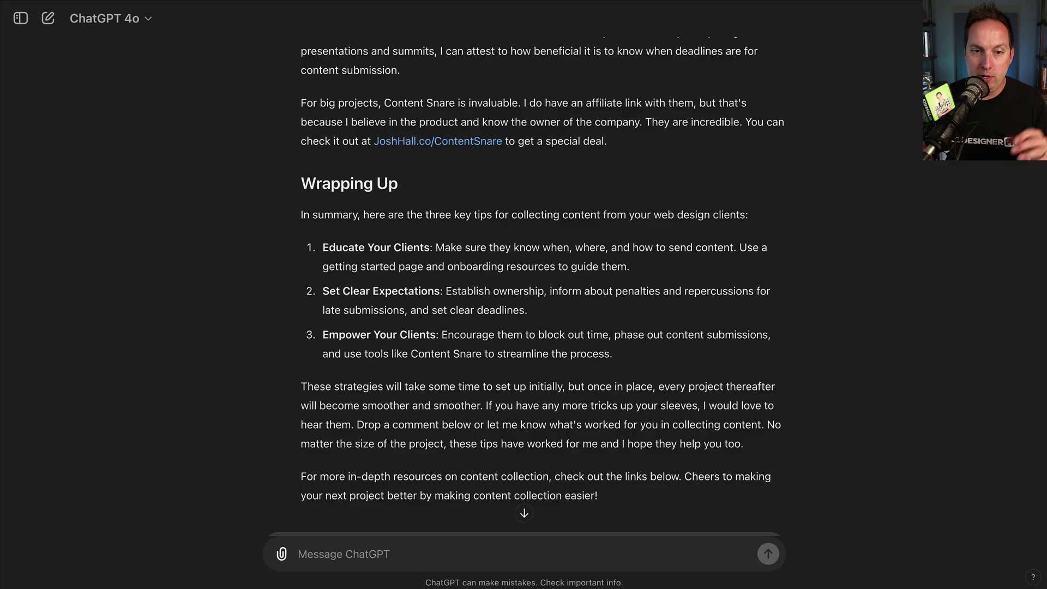
- Resubmit the HTML formatting prompt so ChatGPT returns the post with h1, h2 and h3 tags
scroll(479, 175, "up", 20)
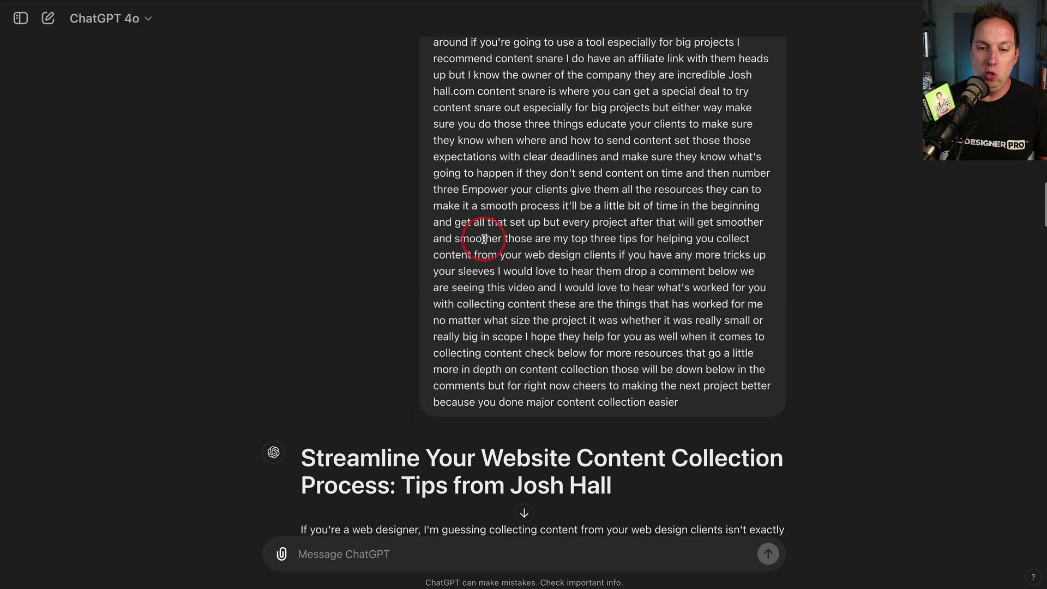
scroll(484, 239, "down", 10)
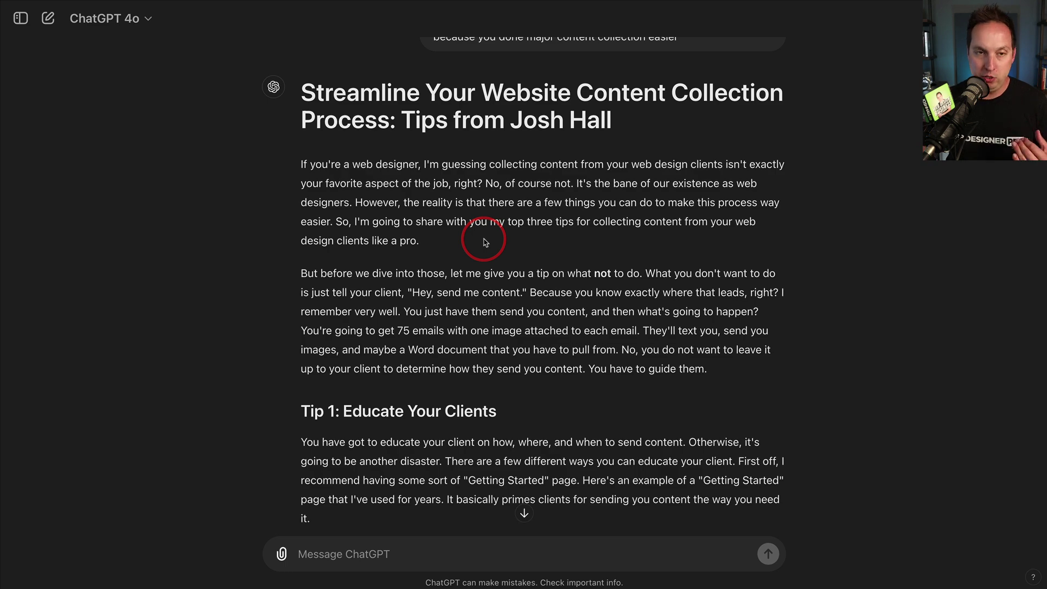
scroll(486, 242, "down", 7)
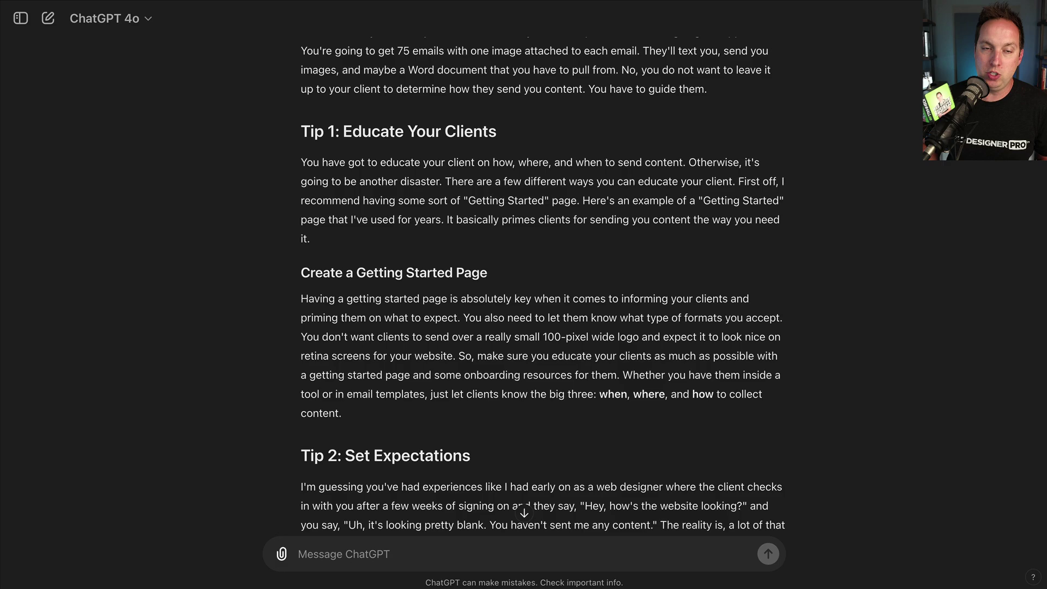
scroll(526, 207, "down", 8)
scroll(527, 212, "up", 12)
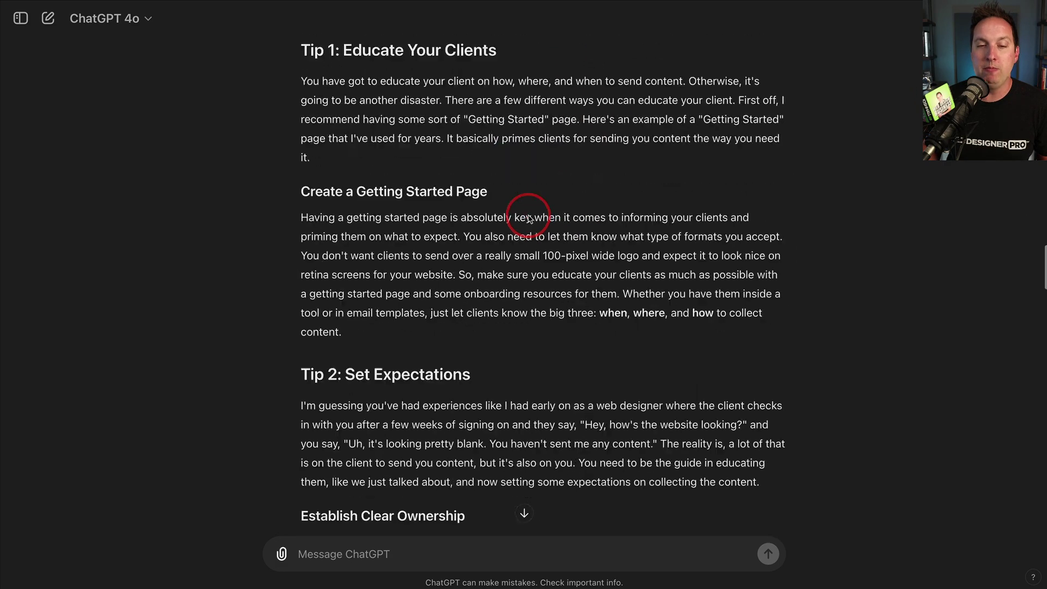
scroll(529, 216, "up", 5)
scroll(514, 237, "down", 20)
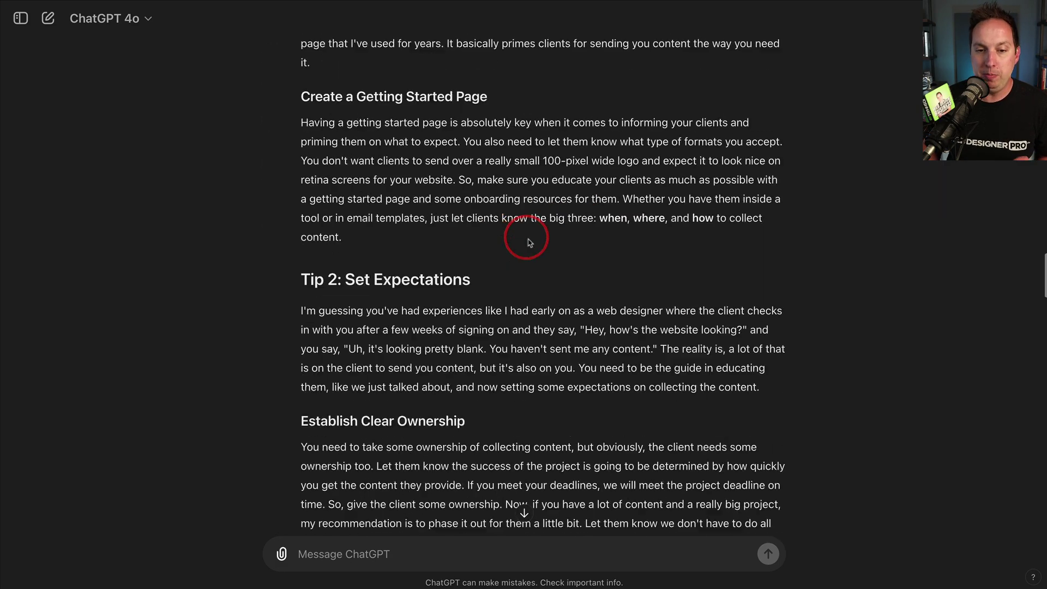
left_click(518, 247)
scroll(519, 246, "down", 2)
scroll(493, 272, "down", 10)
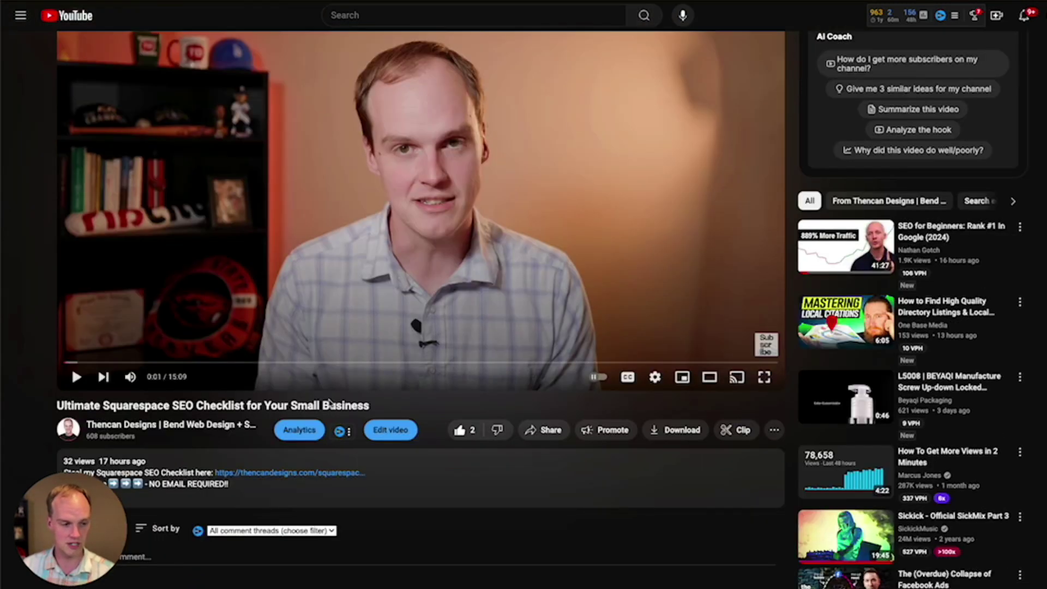
- Move from the Ultimate Squarespace SEO Checklist video to the Semrush Keyword Magic Tool
scroll(218, 377, "up", 3)
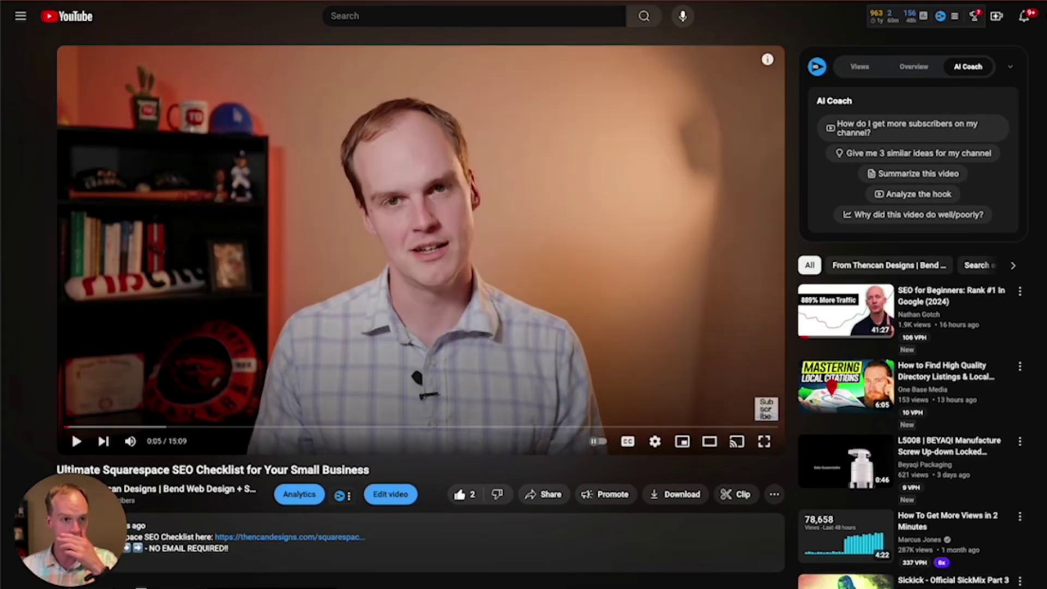
left_click(341, 1)
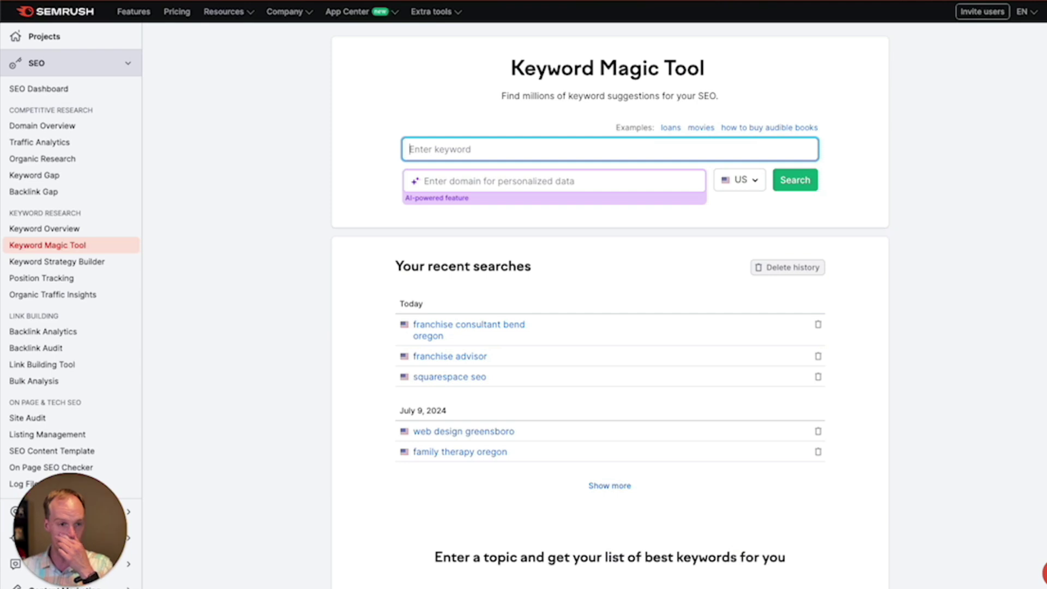
- Rerun the 'squarespace seo' search and check 'squarespace seo checklist' at volume 210, KD 35
left_click(475, 386)
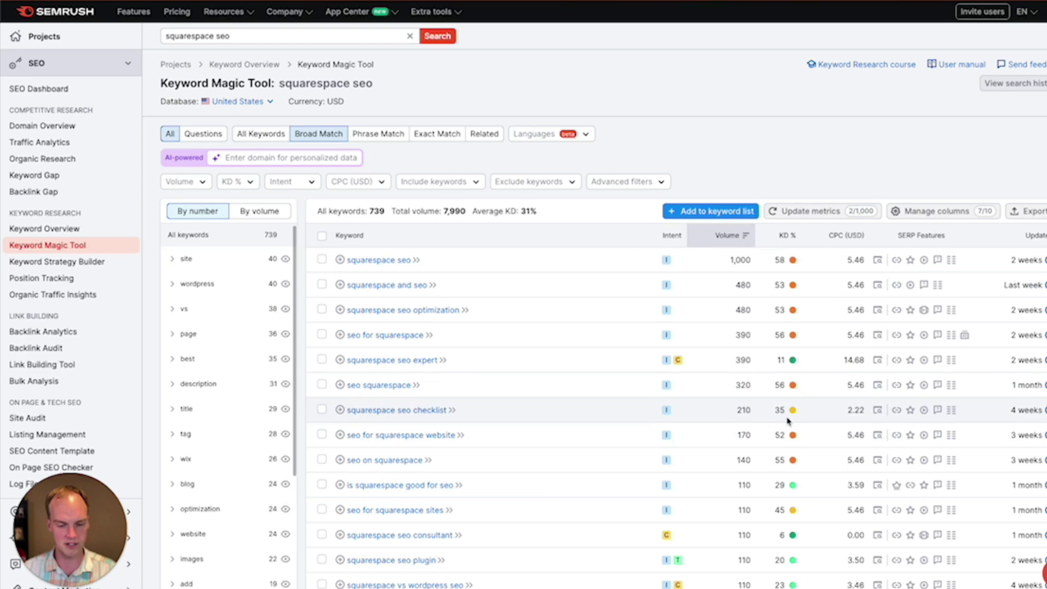
mouse_move(790, 419)
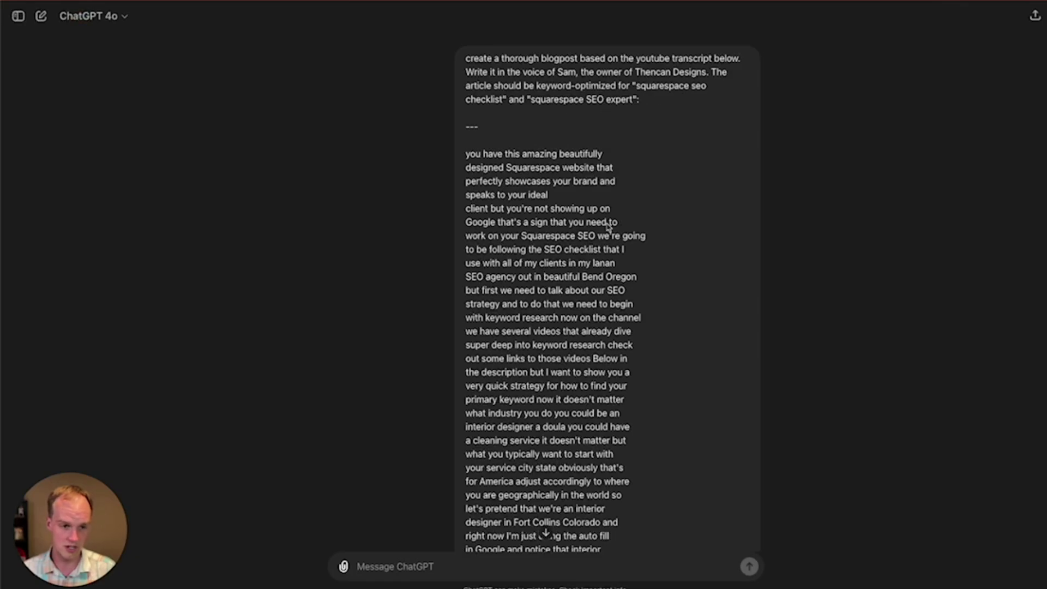
scroll(619, 263, "down", 15)
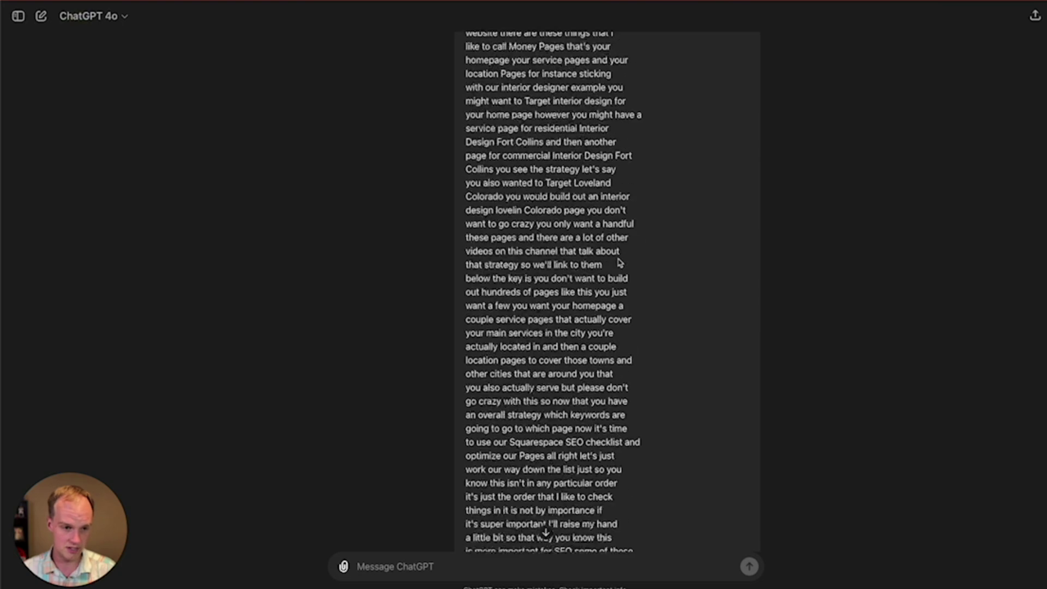
scroll(620, 263, "down", 20)
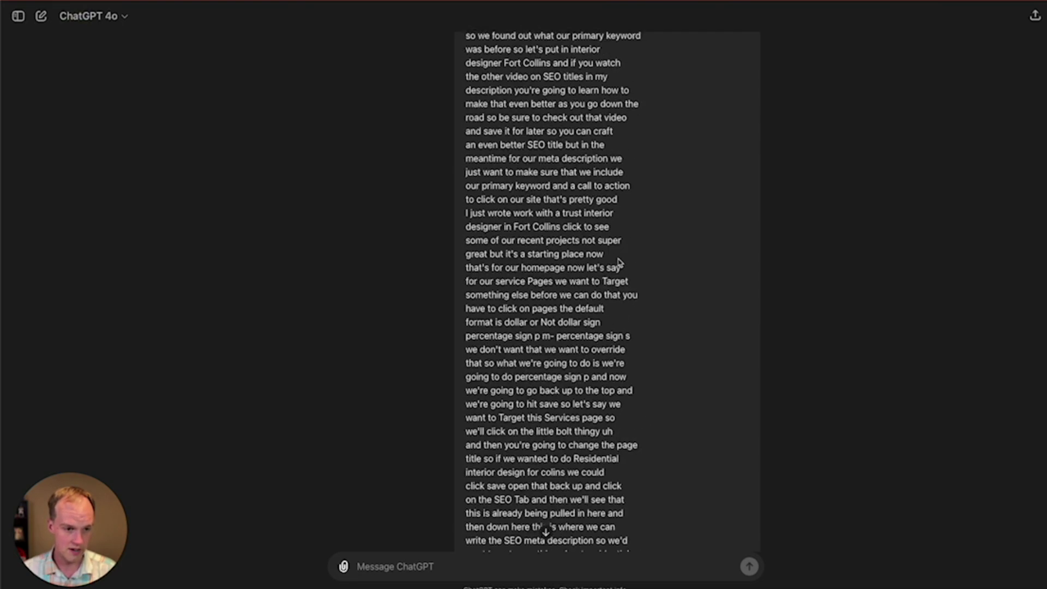
scroll(620, 263, "down", 20)
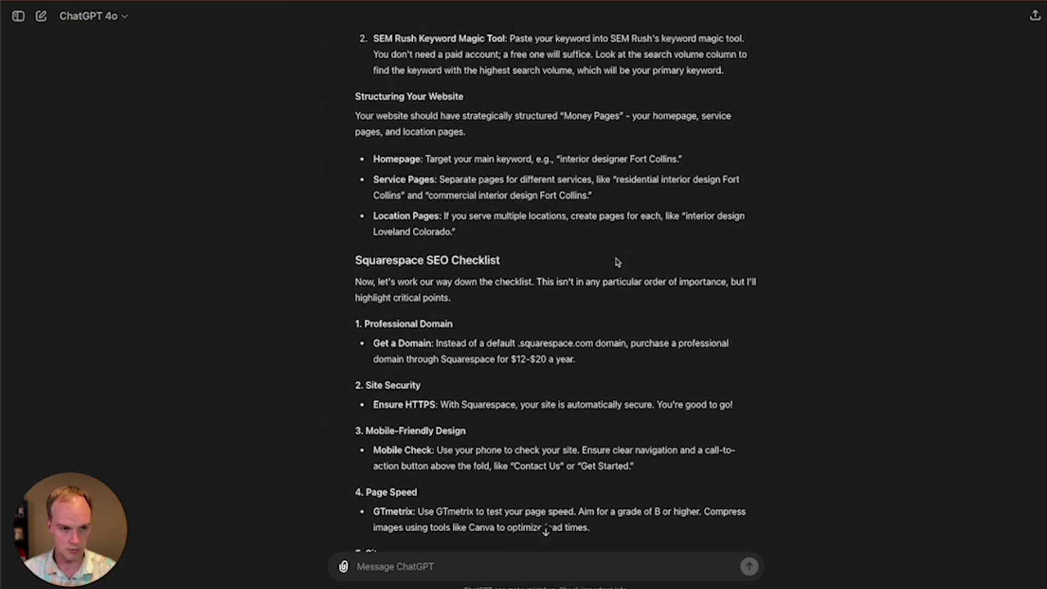
scroll(618, 262, "up", 8)
scroll(490, 308, "down", 20)
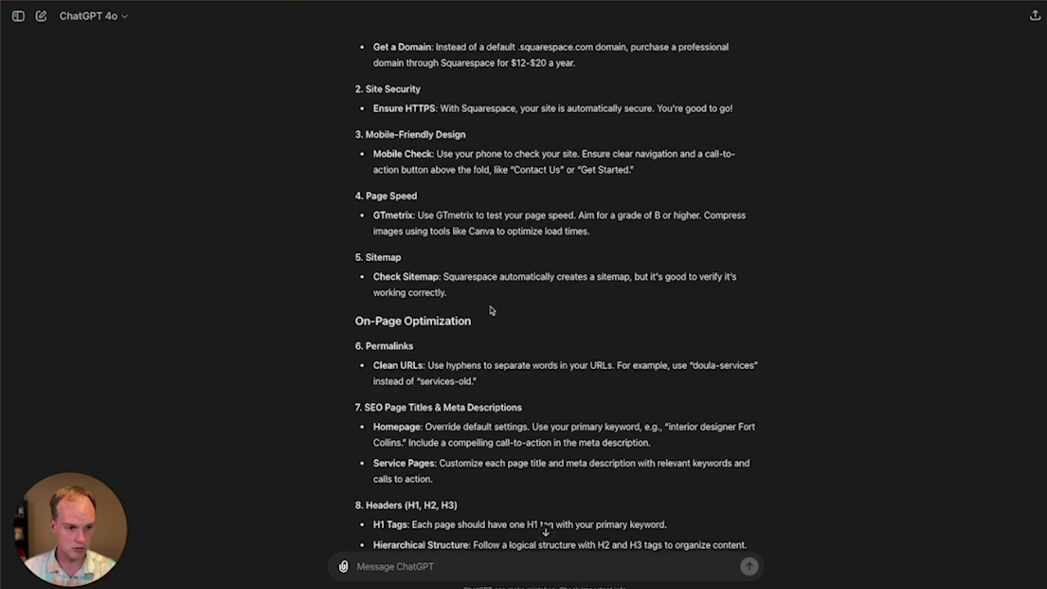
scroll(545, 313, "down", 2)
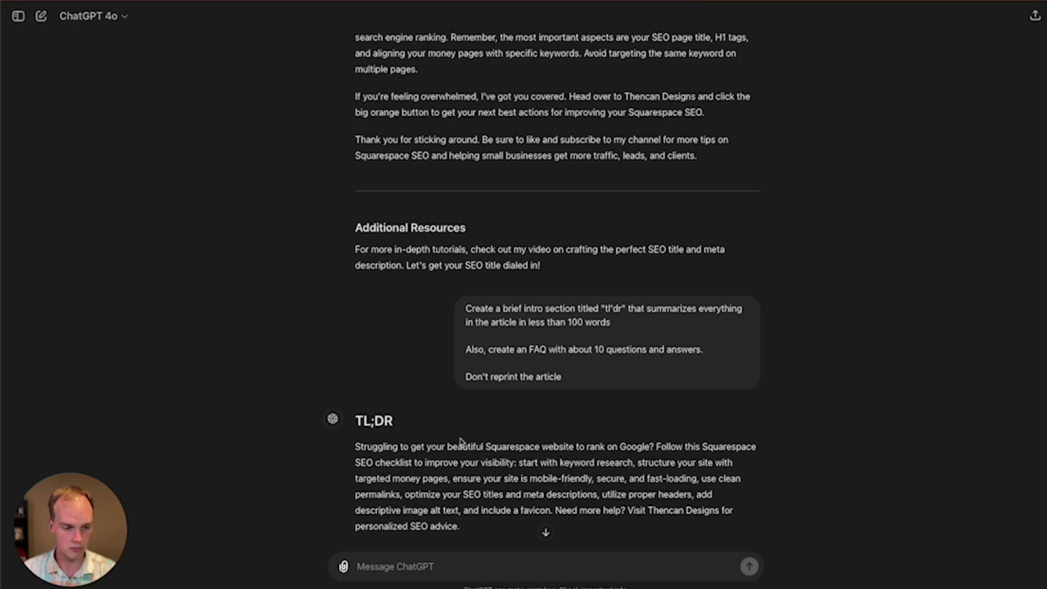
scroll(460, 441, "down", 20)
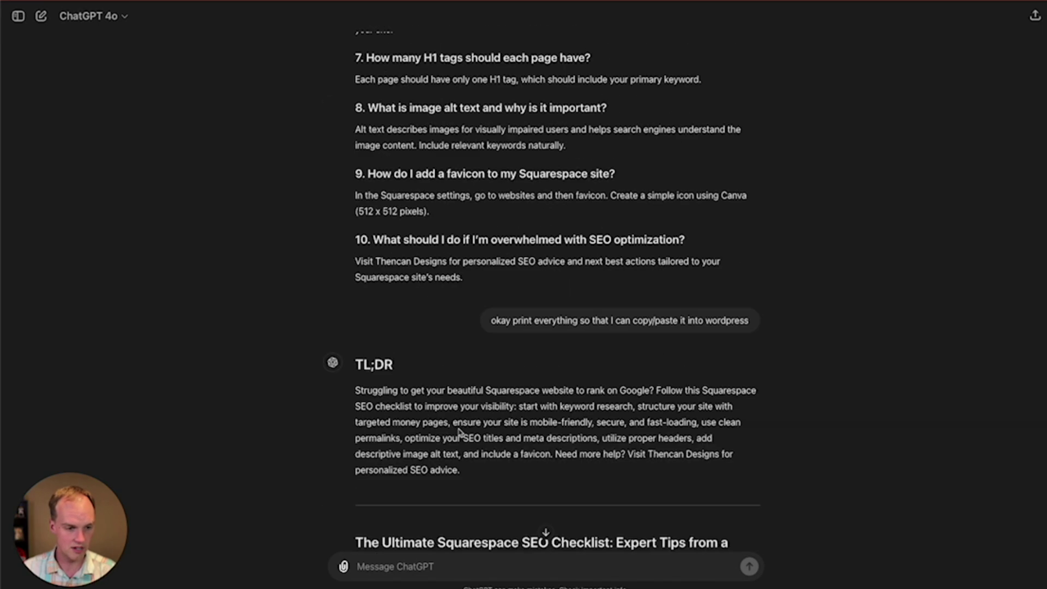
scroll(538, 368, "down", 20)
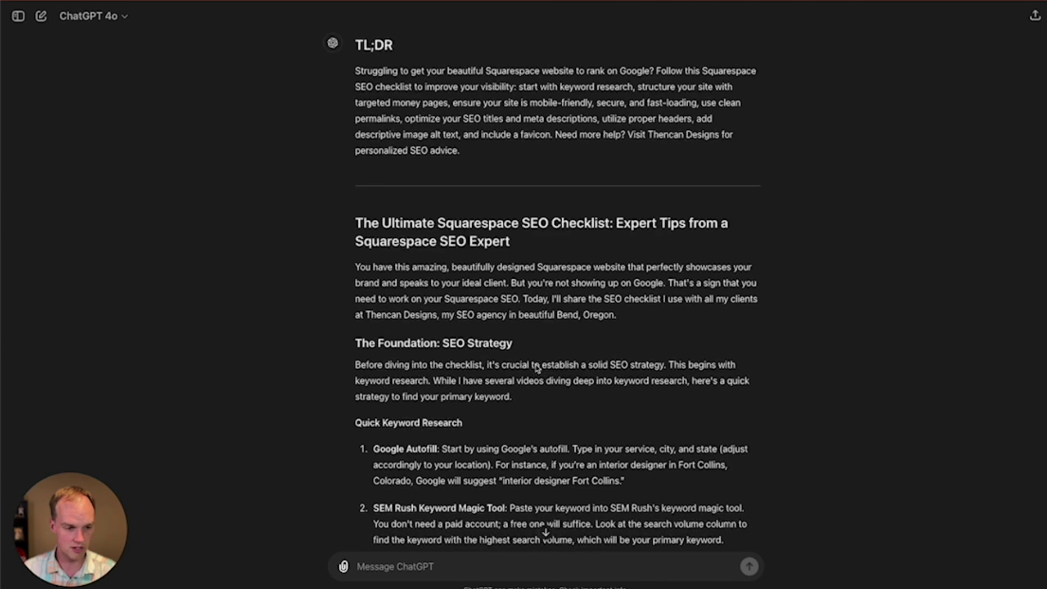
scroll(538, 369, "down", 6)
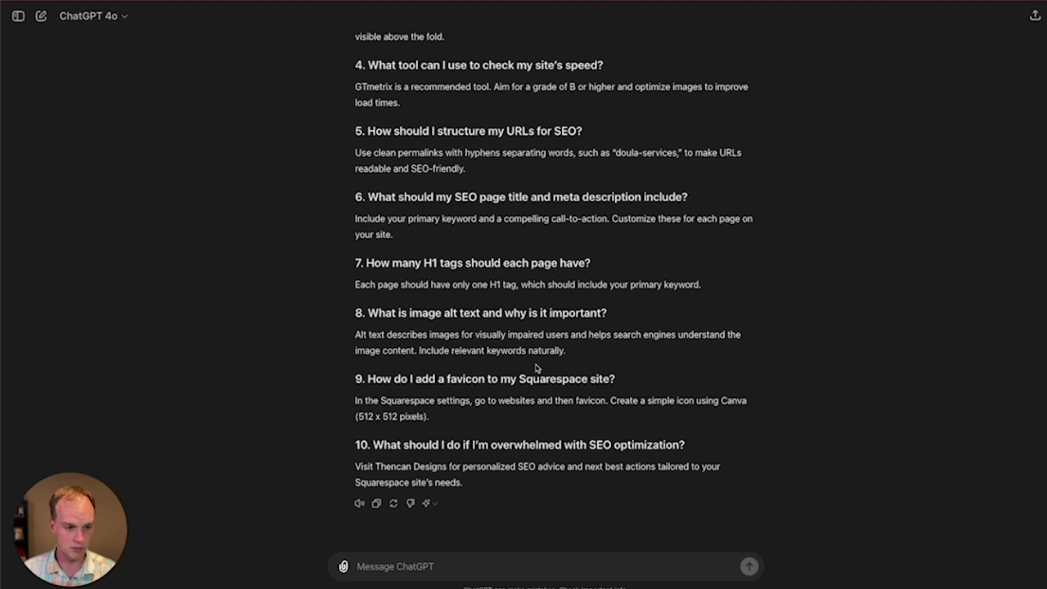
scroll(538, 369, "up", 7)
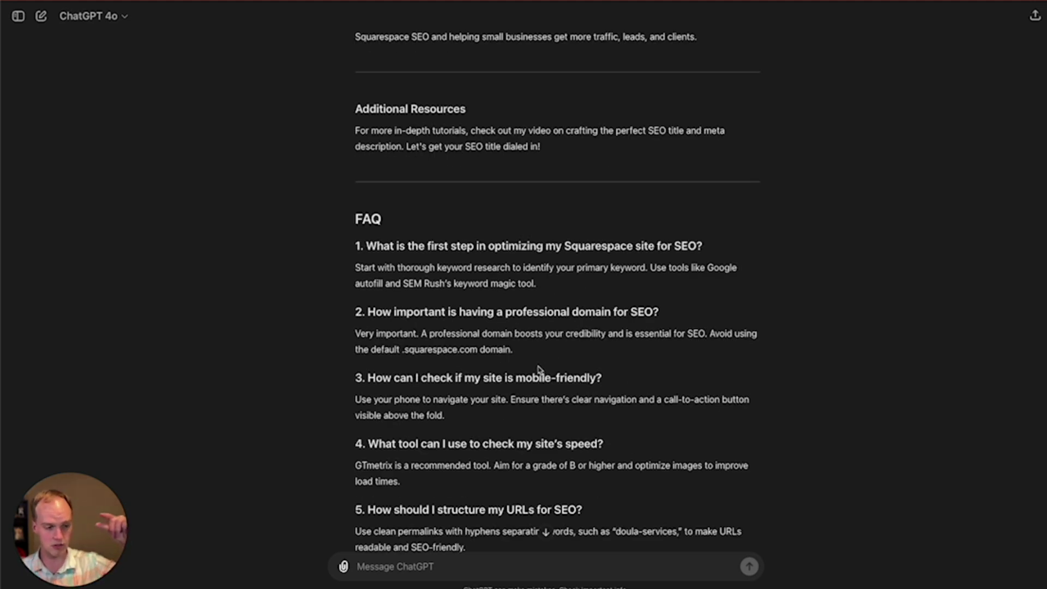
scroll(538, 368, "up", 20)
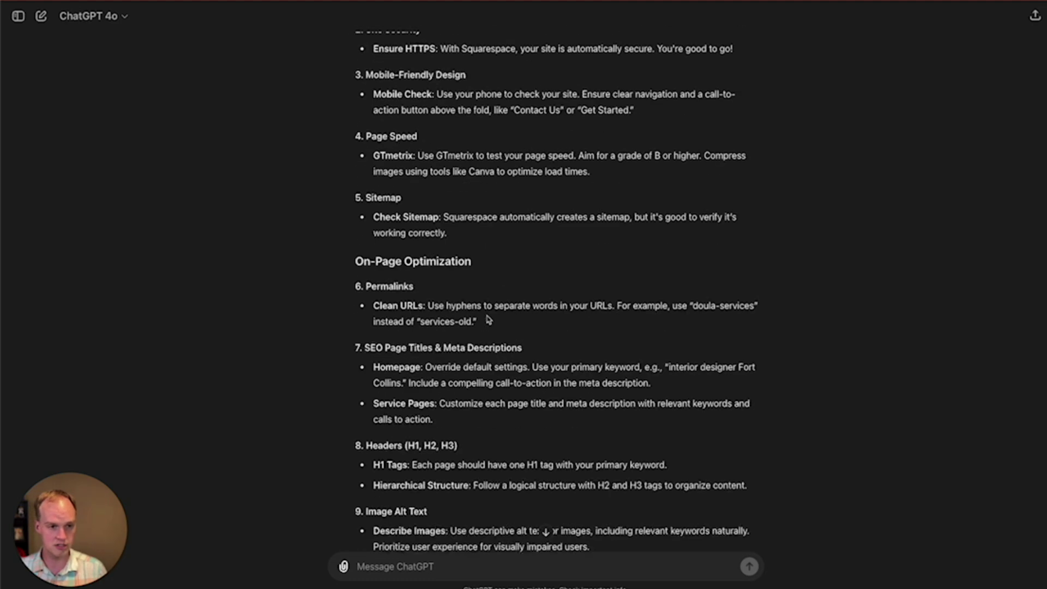
scroll(487, 318, "down", 15)
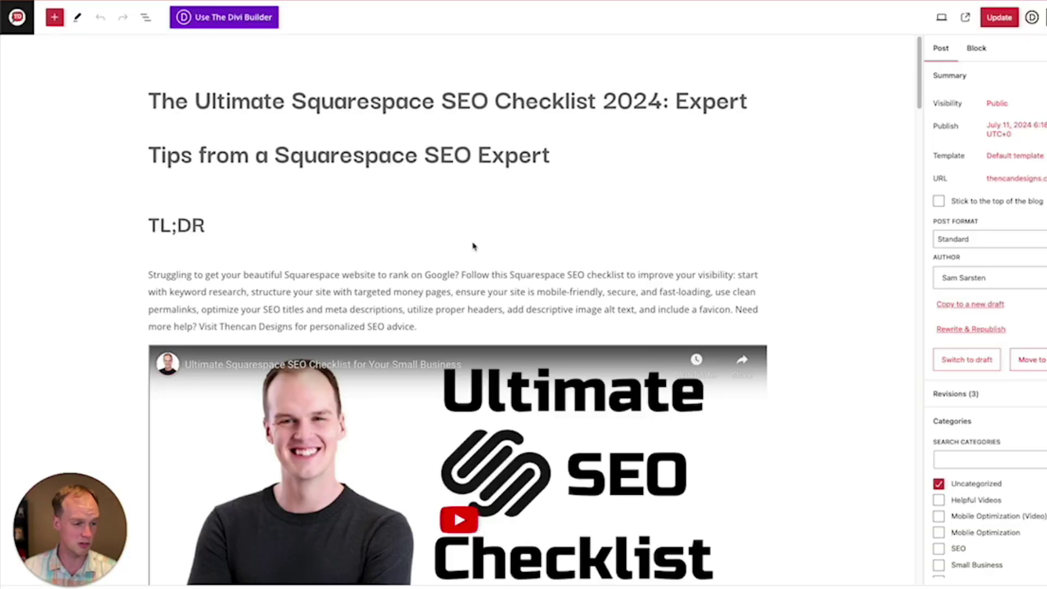
scroll(473, 246, "down", 2)
scroll(473, 246, "up", 2)
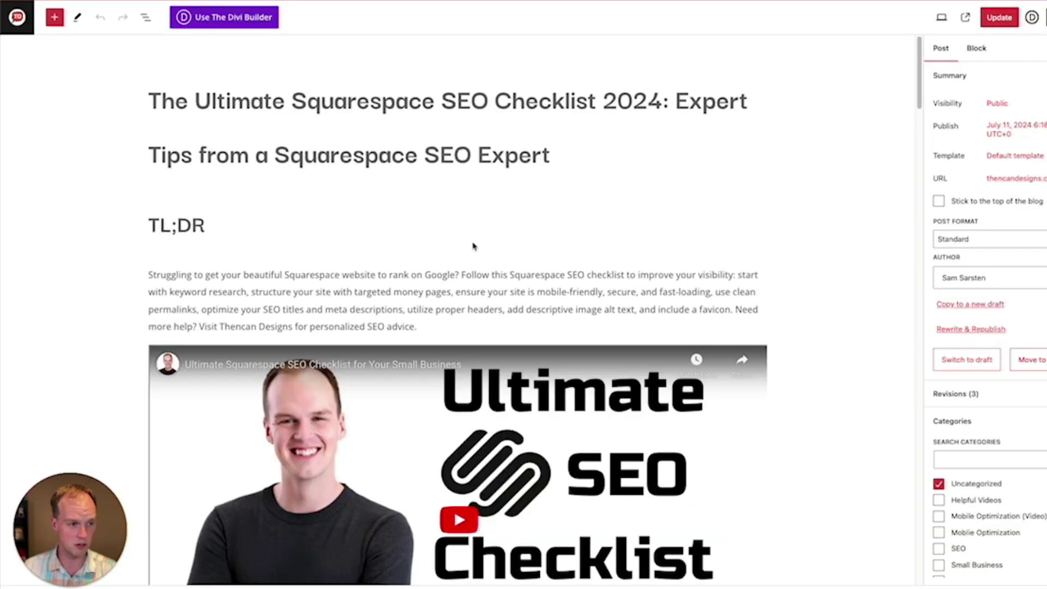
scroll(472, 246, "down", 17)
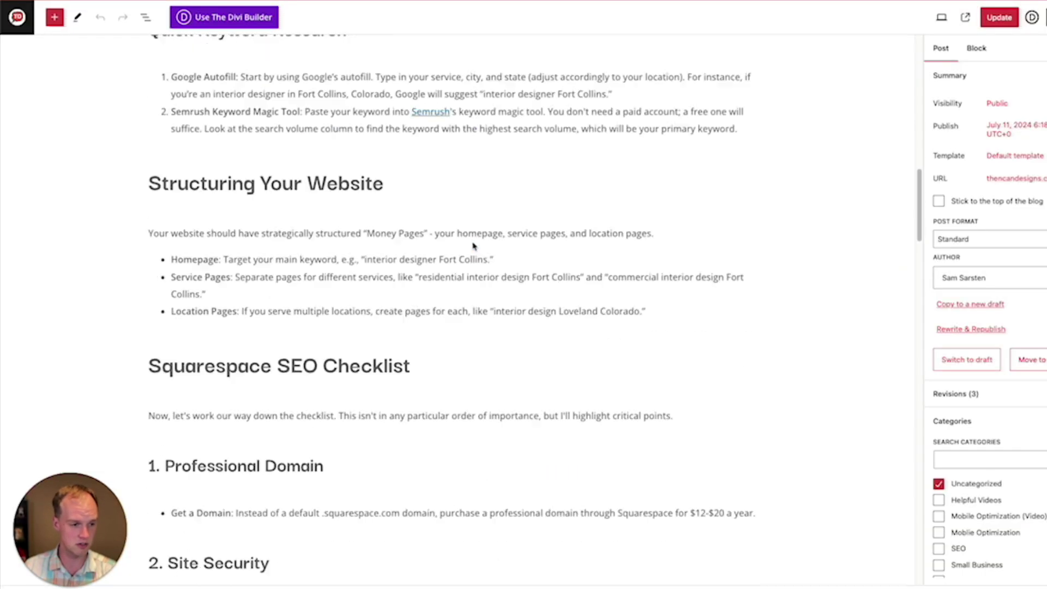
scroll(472, 246, "down", 6)
scroll(472, 244, "up", 20)
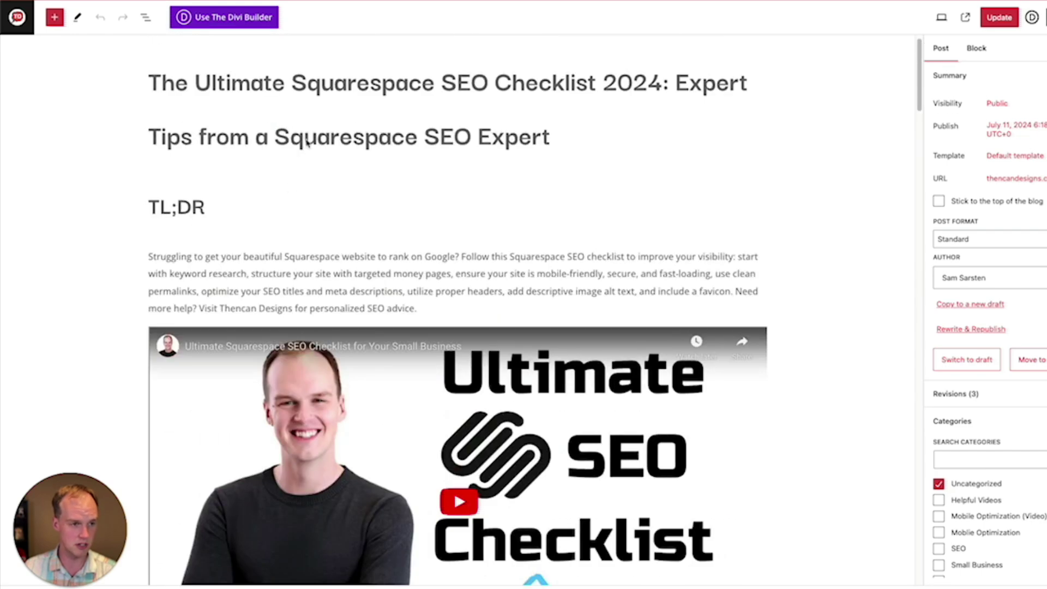
scroll(196, 235, "down", 15)
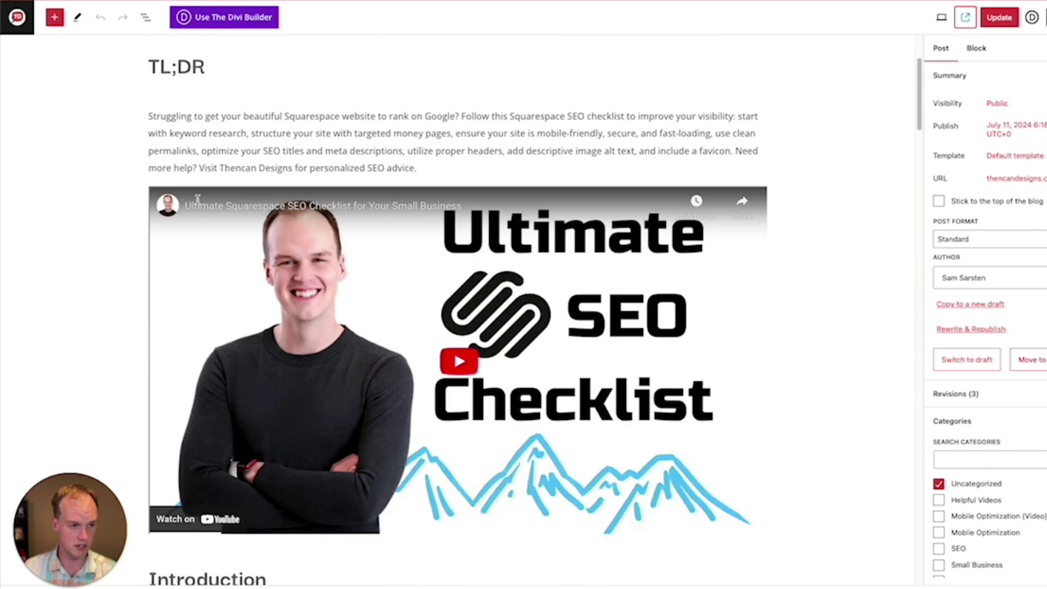
scroll(190, 247, "down", 20)
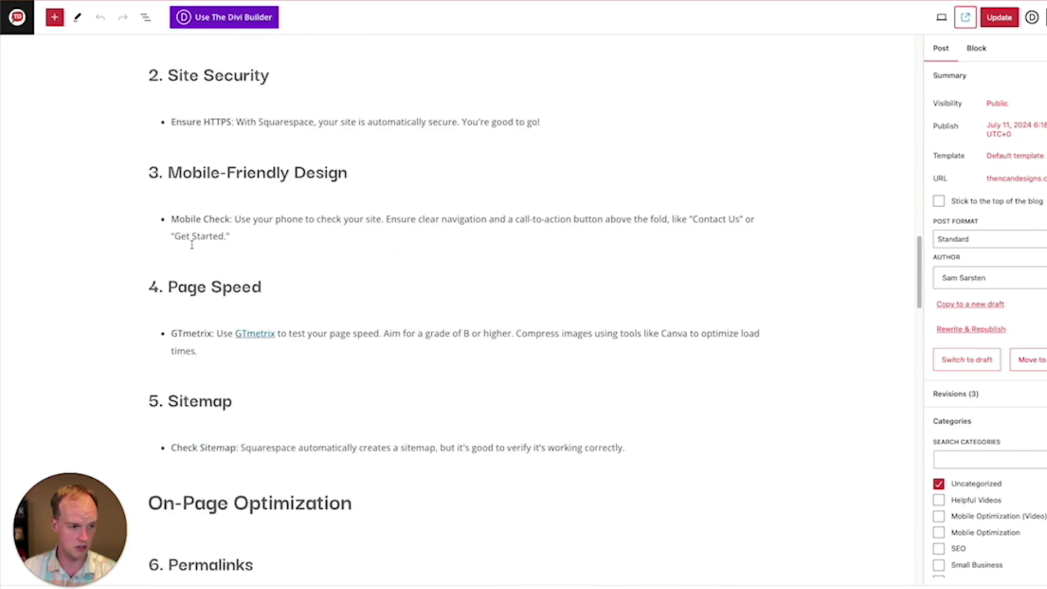
scroll(308, 250, "up", 13)
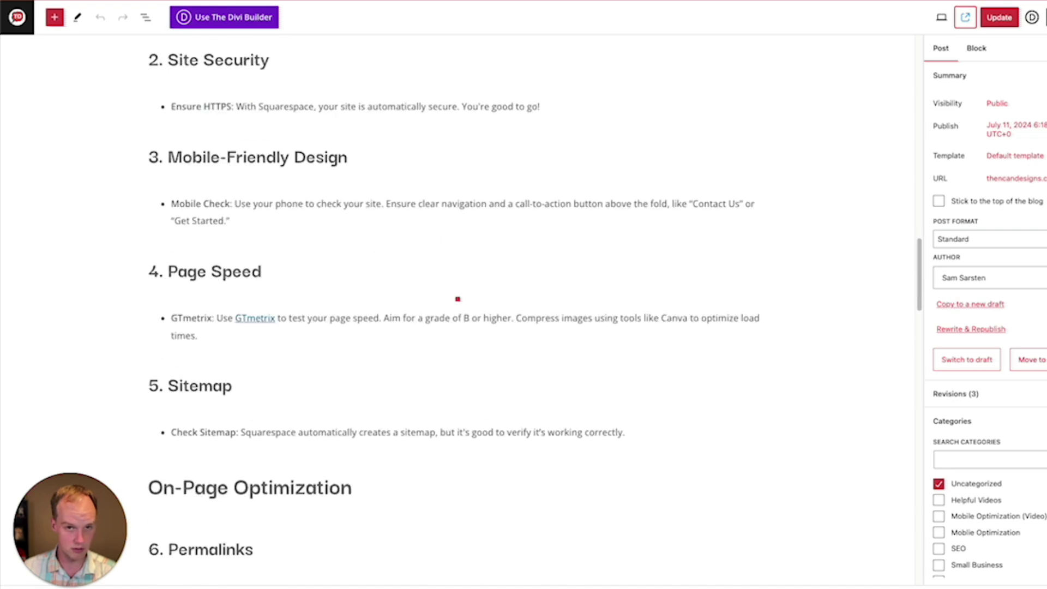
- View the live Ultimate Squarespace SEO Checklist 2024 post and check its headings in Detailed SEO
left_click(573, 3)
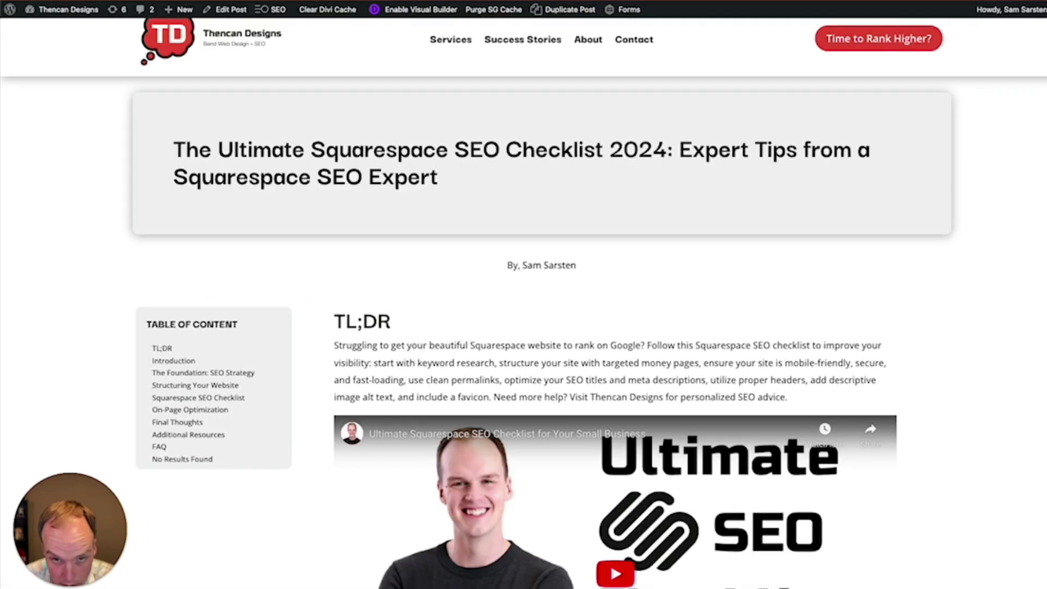
left_click(873, 1)
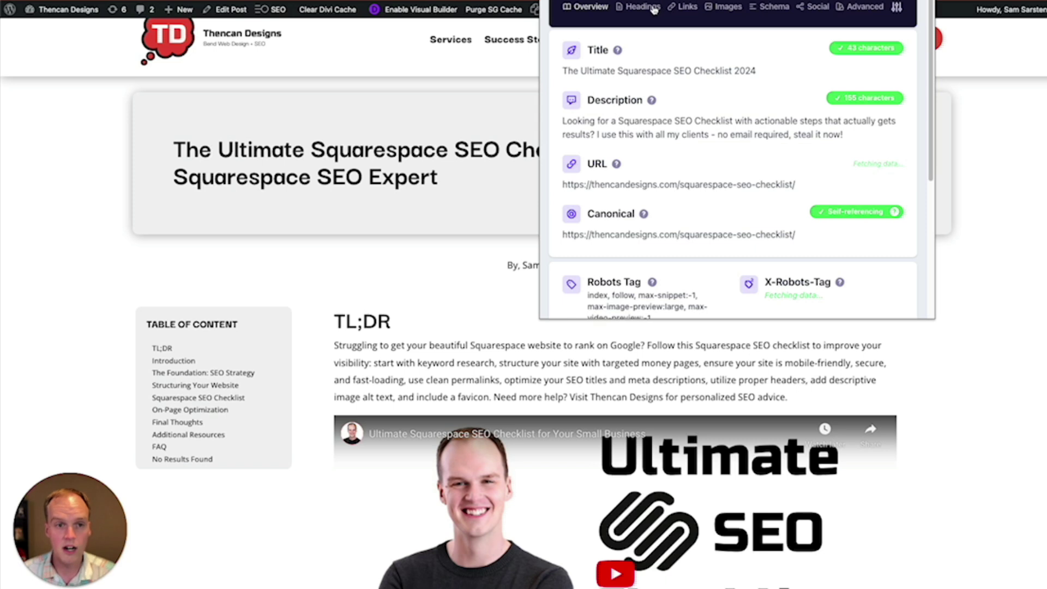
left_click(644, 7)
scroll(601, 140, "down", 10)
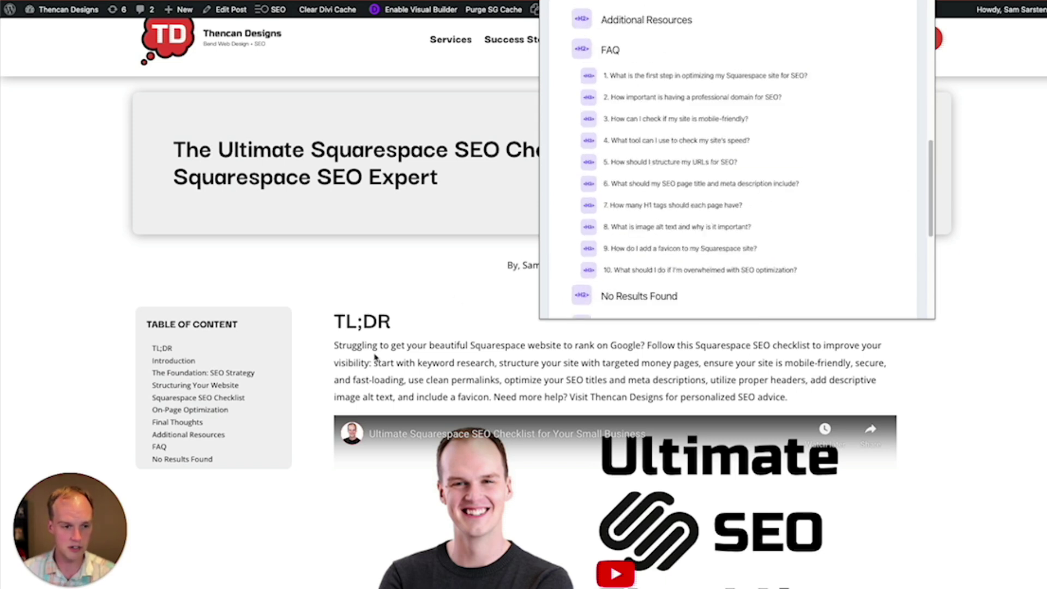
left_click(393, 347)
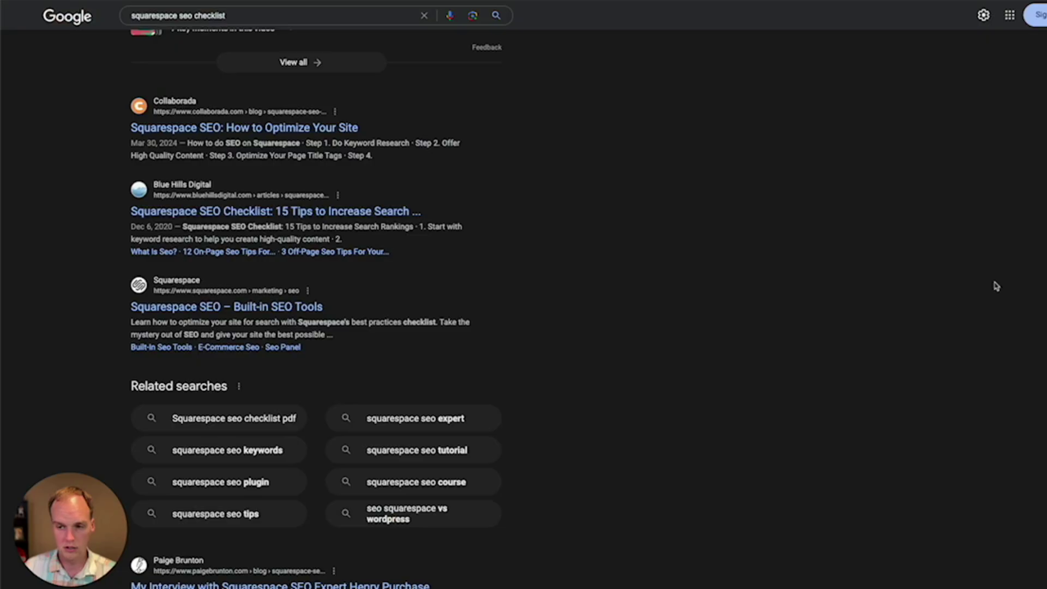
scroll(842, 358, "down", 13)
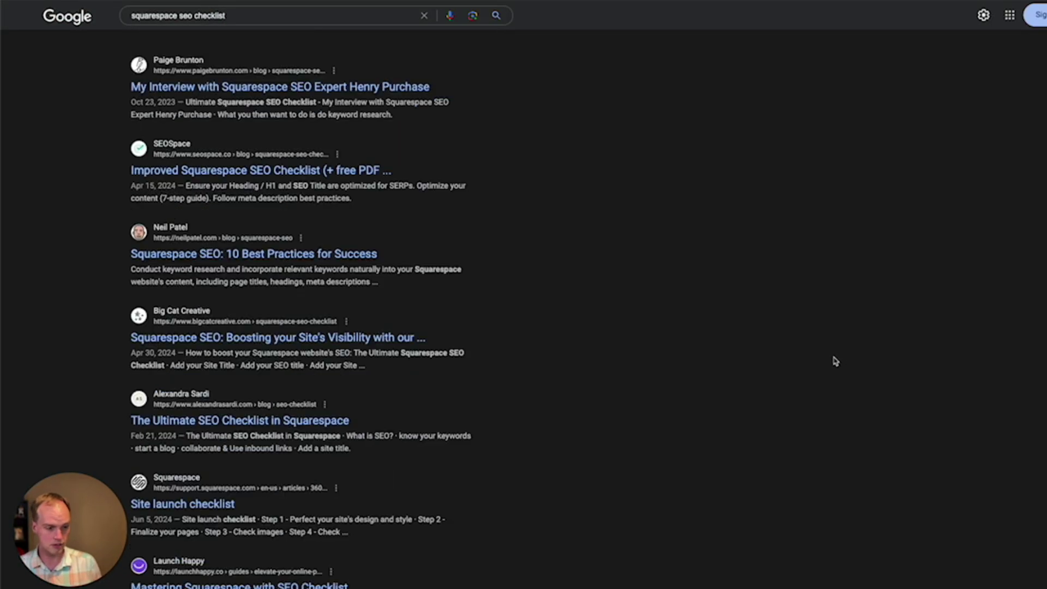
scroll(824, 362, "down", 14)
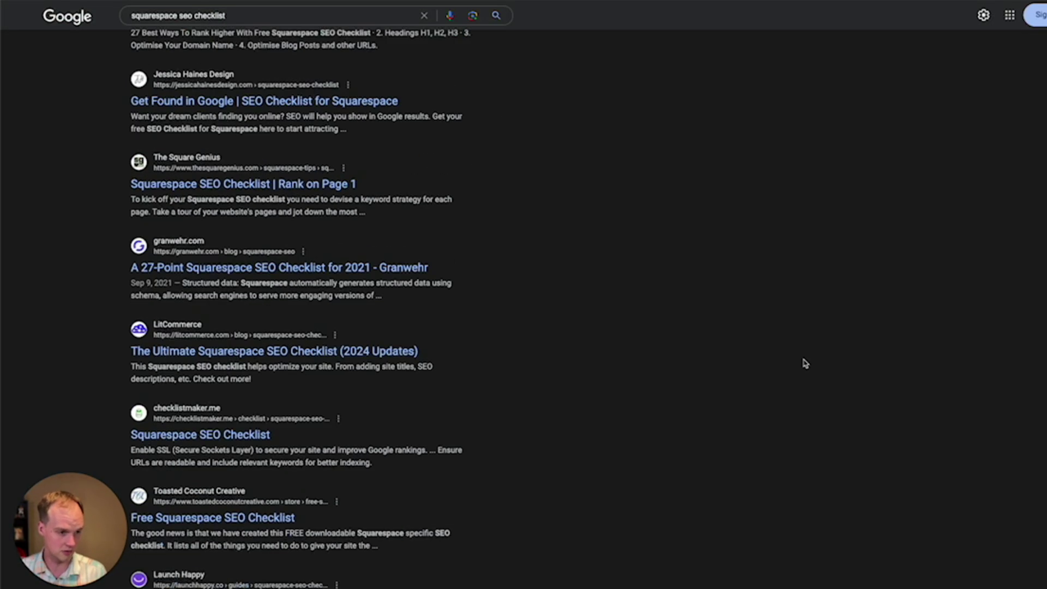
scroll(805, 363, "down", 13)
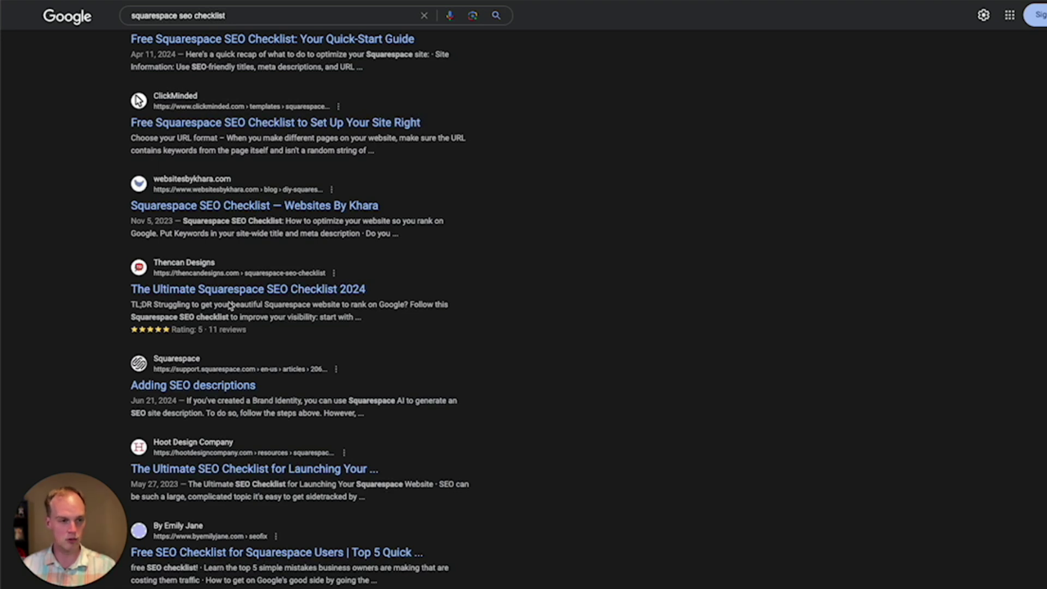
scroll(230, 306, "up", 10)
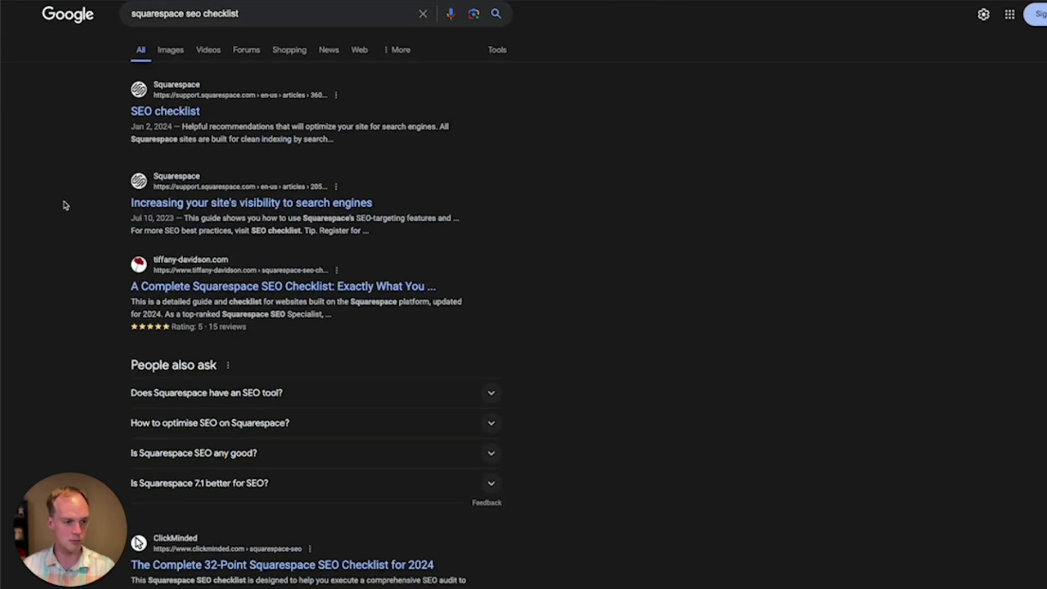
scroll(2, 321, "down", 2)
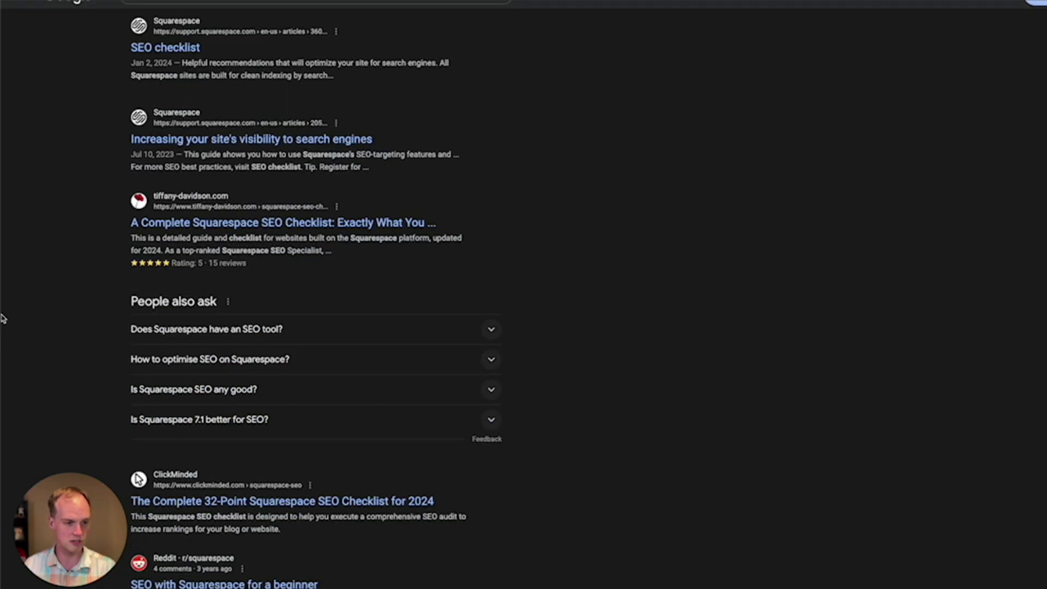
scroll(19, 320, "down", 4)
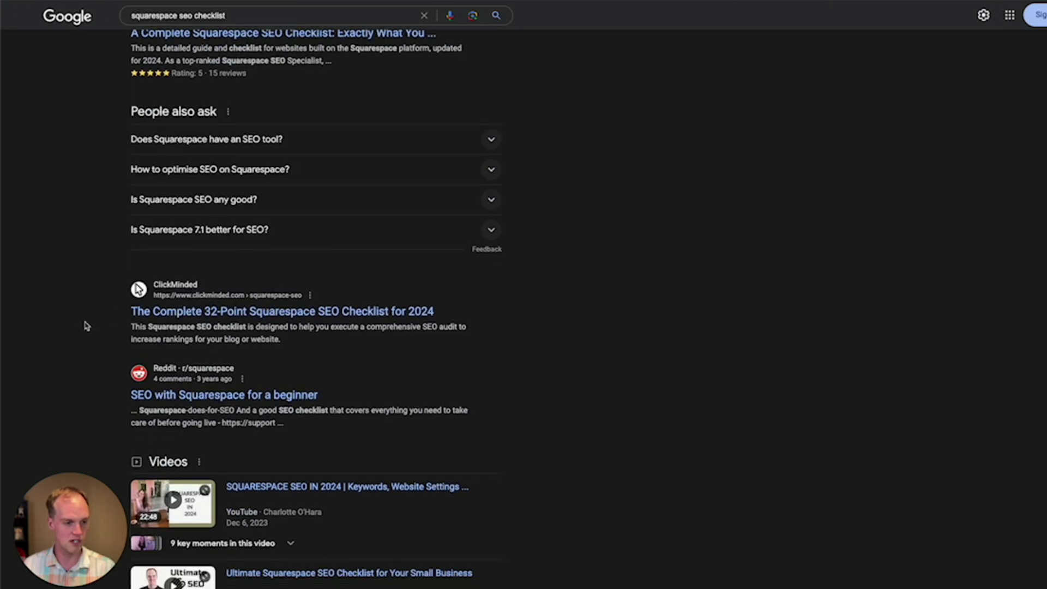
scroll(77, 343, "down", 3)
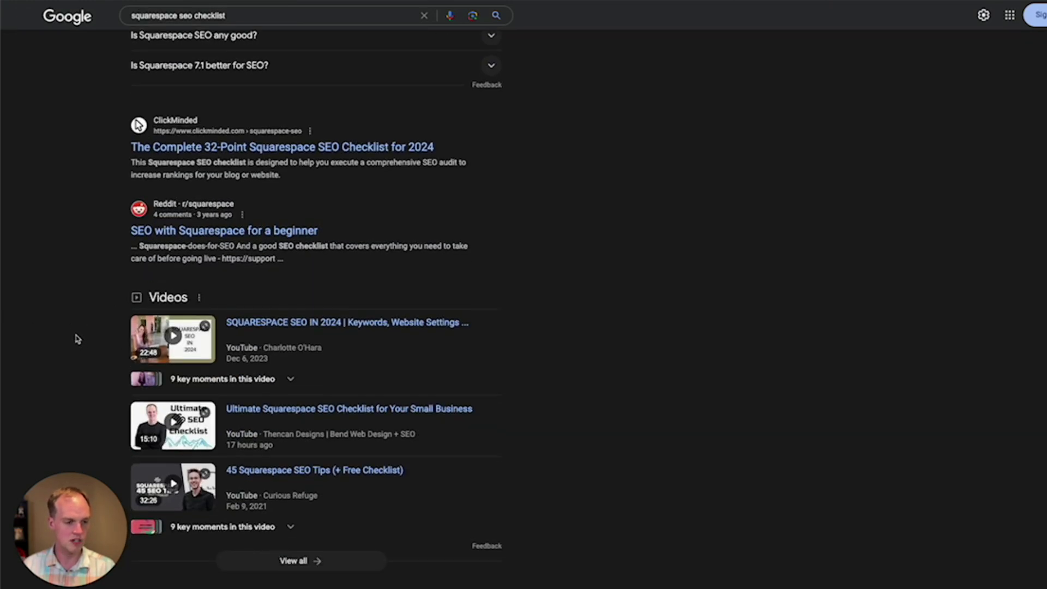